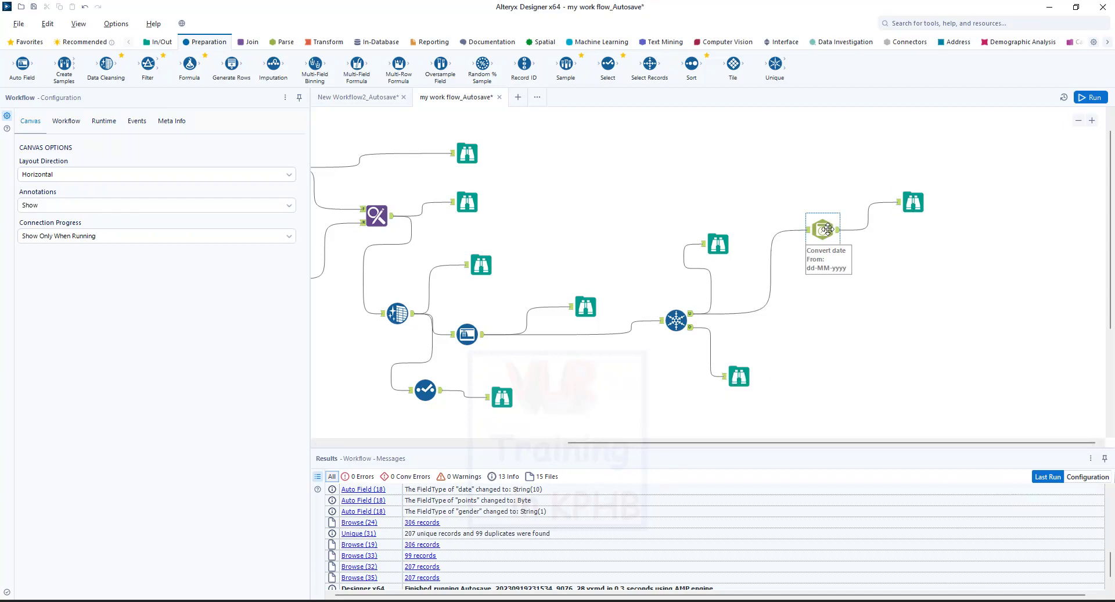
# Add a Select Records tool fed by the DateTime tool's output, rearranging the neighbouring DateTime and Browse tools to make room
pyautogui.click(821, 229)
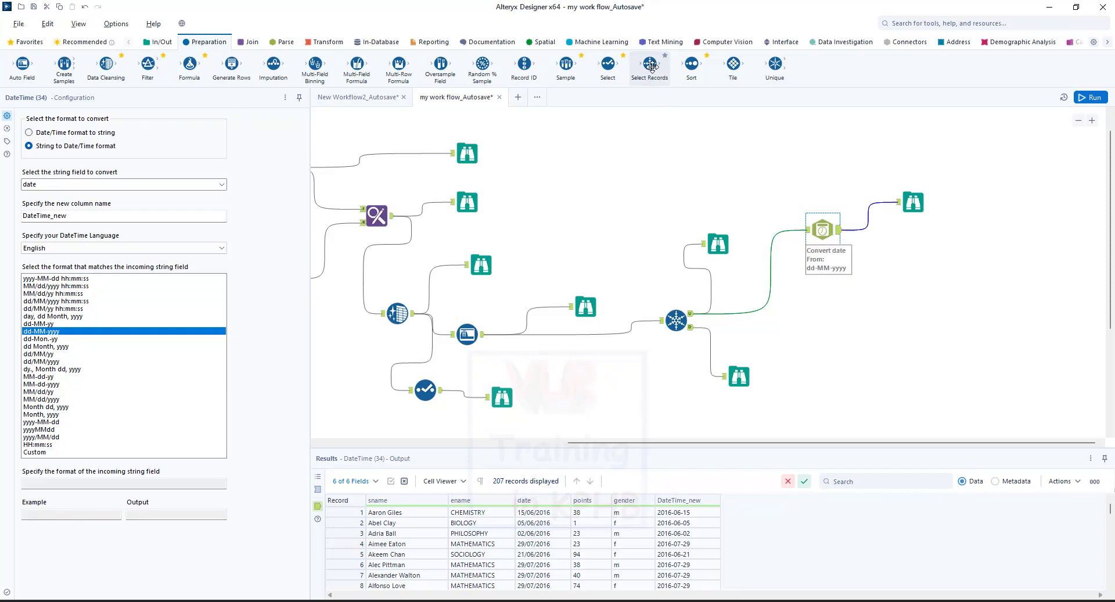
pyautogui.moveTo(651, 66); pyautogui.dragTo(906, 286)
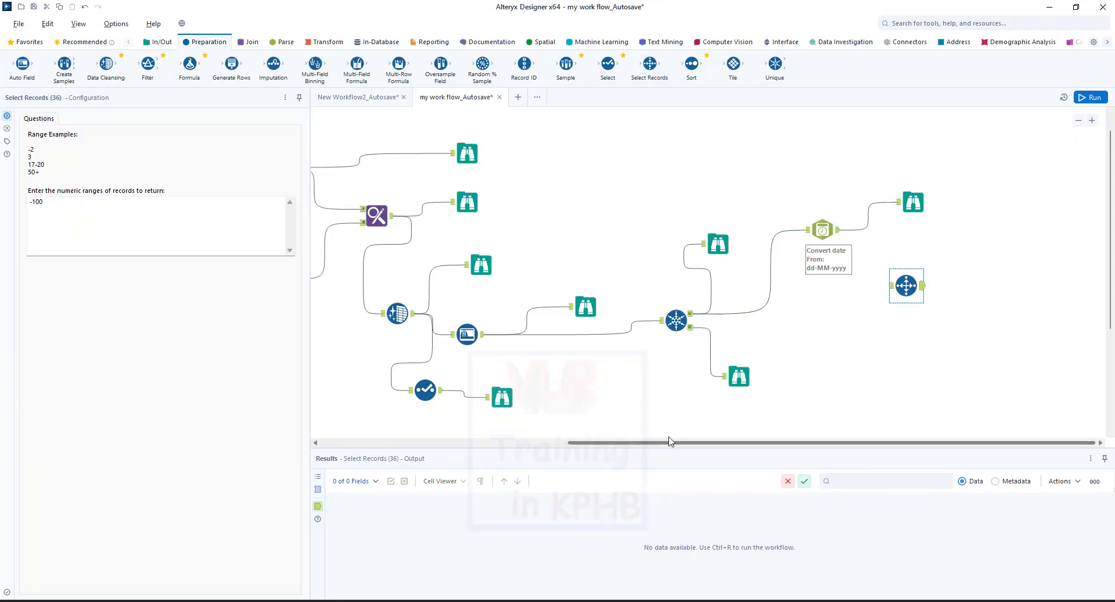
pyautogui.moveTo(821, 231); pyautogui.dragTo(774, 279)
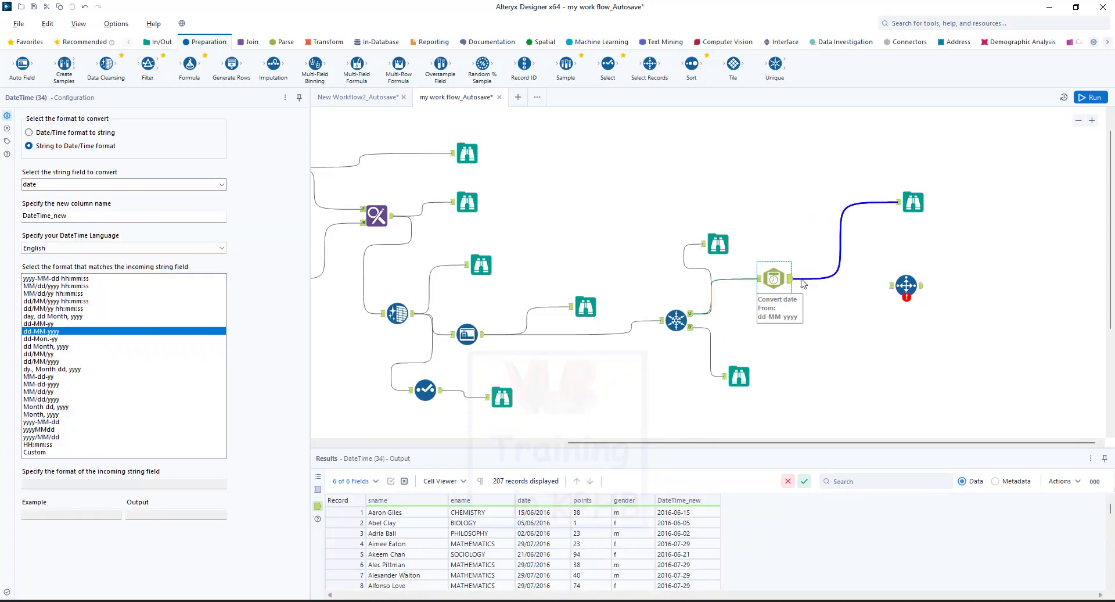
pyautogui.moveTo(913, 202); pyautogui.dragTo(769, 154)
pyautogui.moveTo(905, 285); pyautogui.dragTo(878, 215)
pyautogui.moveTo(788, 278); pyautogui.dragTo(879, 224)
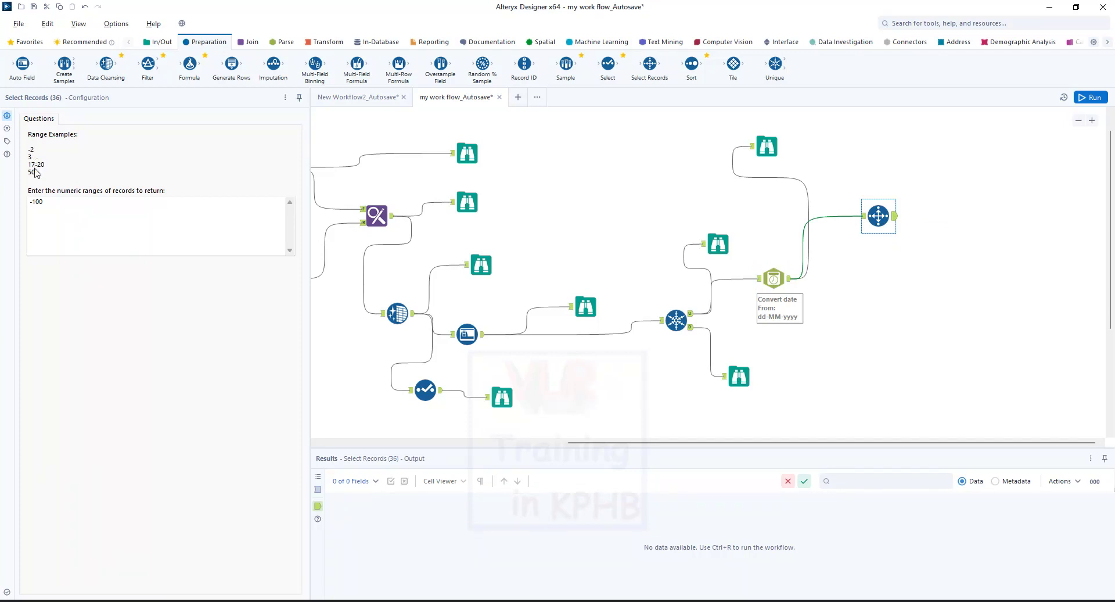
# Set the Select Records range to 10 and run the workflow
pyautogui.moveTo(50, 207); pyautogui.dragTo(30, 205)
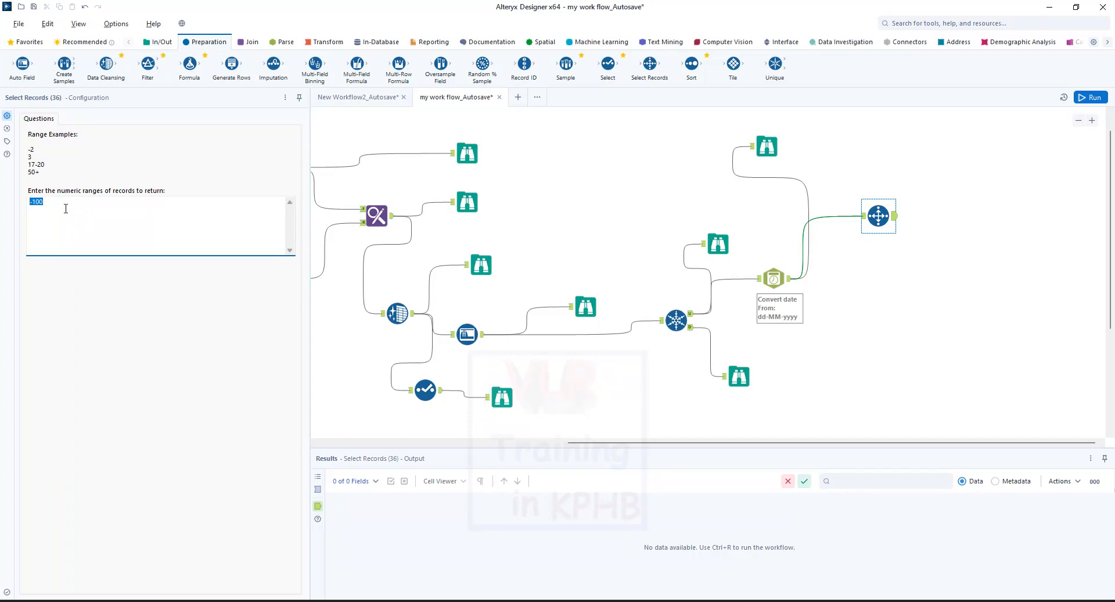
pyautogui.write('1')
pyautogui.click(1094, 98)
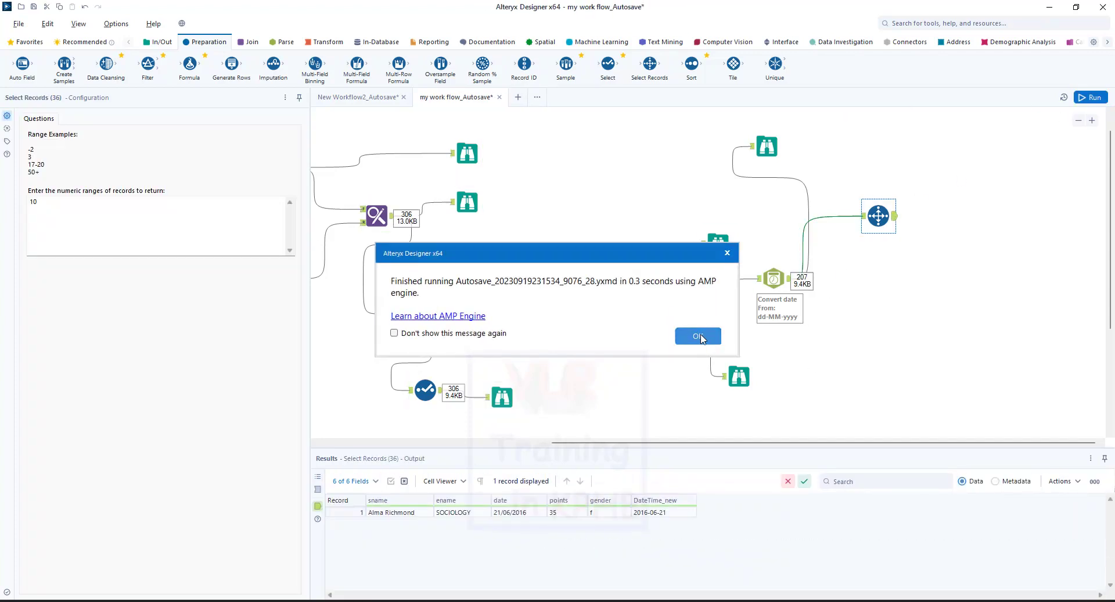
pyautogui.click(699, 336)
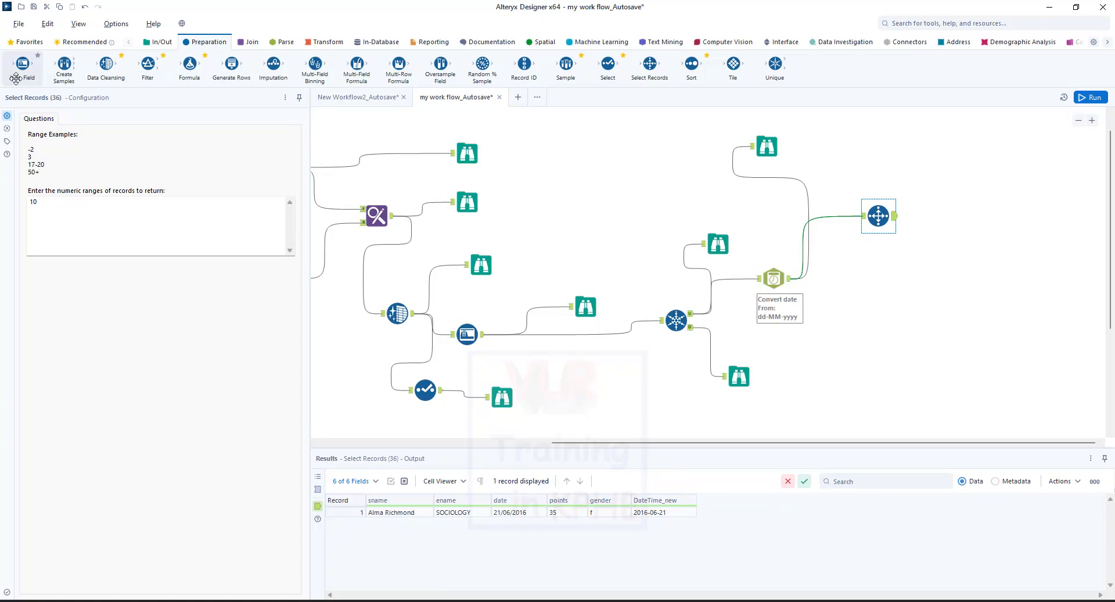
# Attach a Browse tool to the Select Records output and run the workflow
pyautogui.click(162, 41)
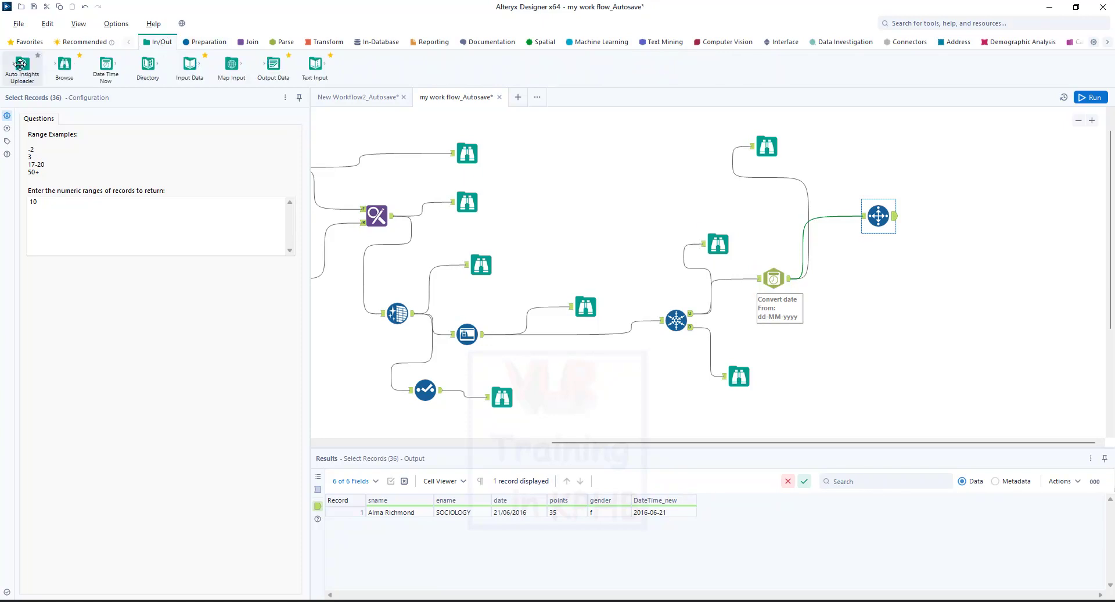
pyautogui.moveTo(64, 64); pyautogui.dragTo(940, 174)
pyautogui.click(1090, 97)
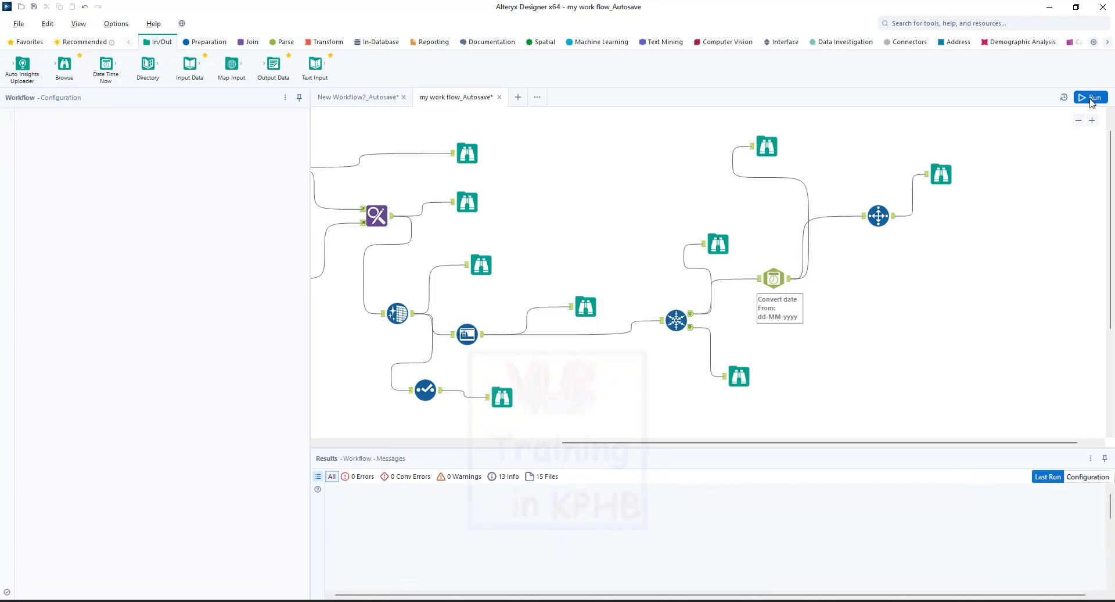
pyautogui.press('Return')
# Compare record 10 of the DateTime tool's data with the record in the new Browse tool after Select Records
pyautogui.click(944, 176)
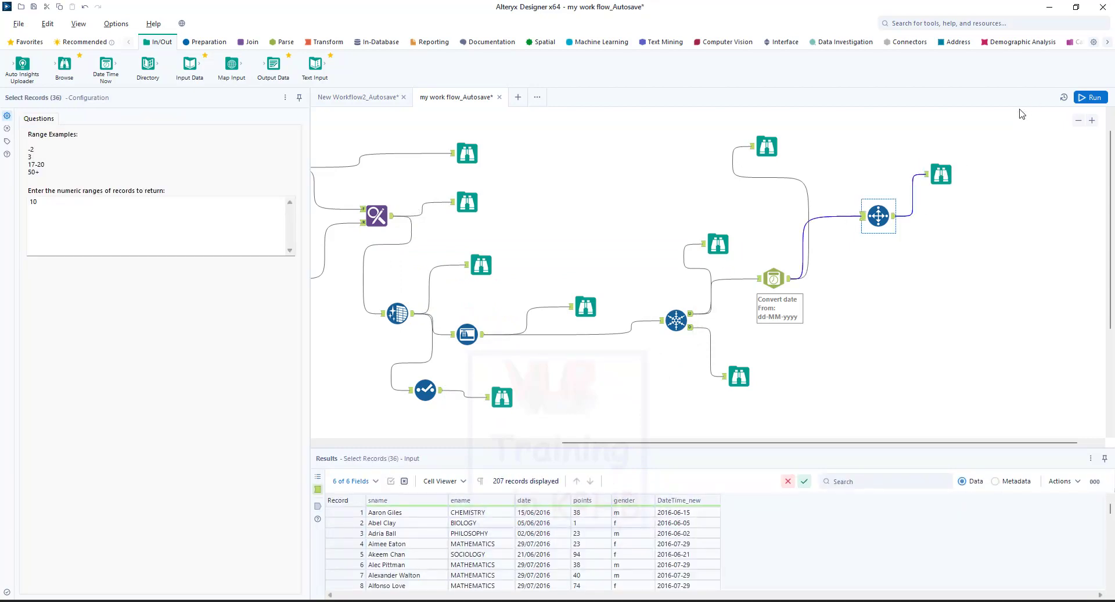
pyautogui.click(885, 204)
pyautogui.click(773, 279)
pyautogui.scroll(-2, 463, 535)
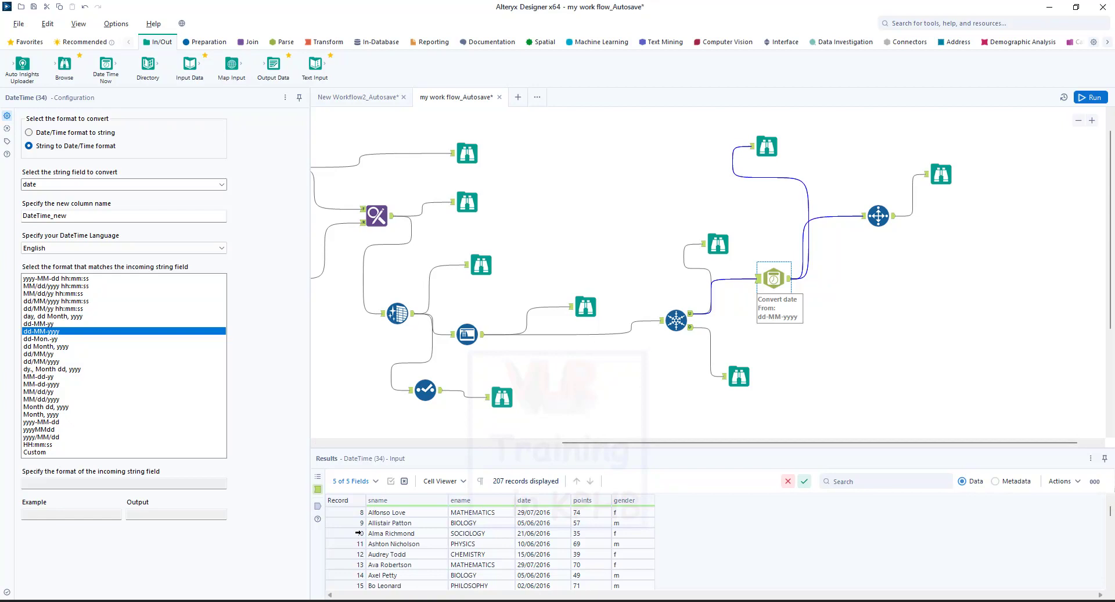
pyautogui.click(359, 533)
pyautogui.click(941, 174)
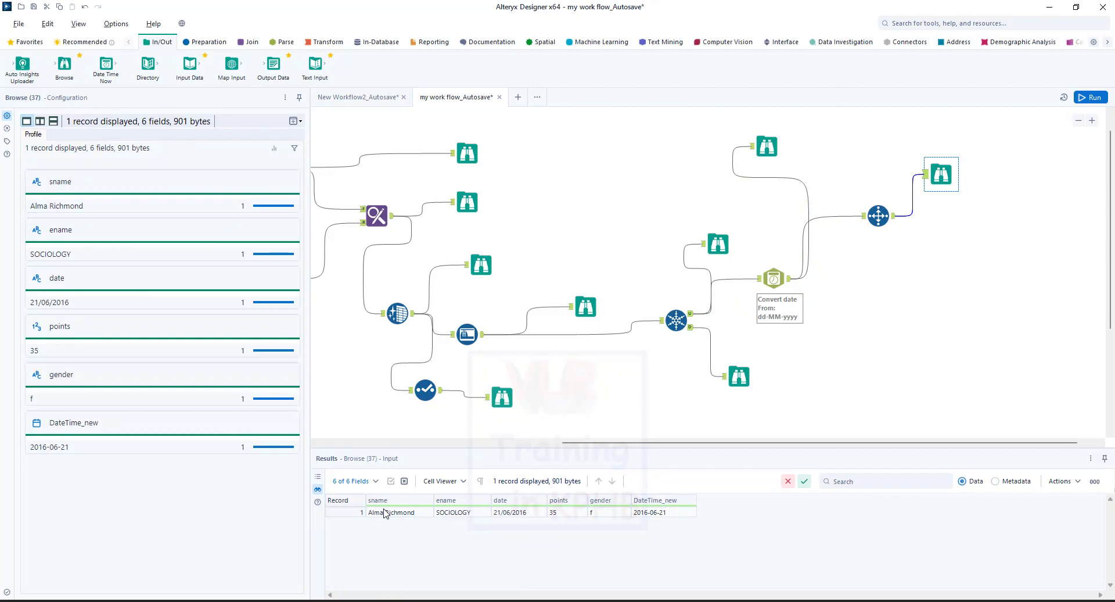
pyautogui.click(384, 514)
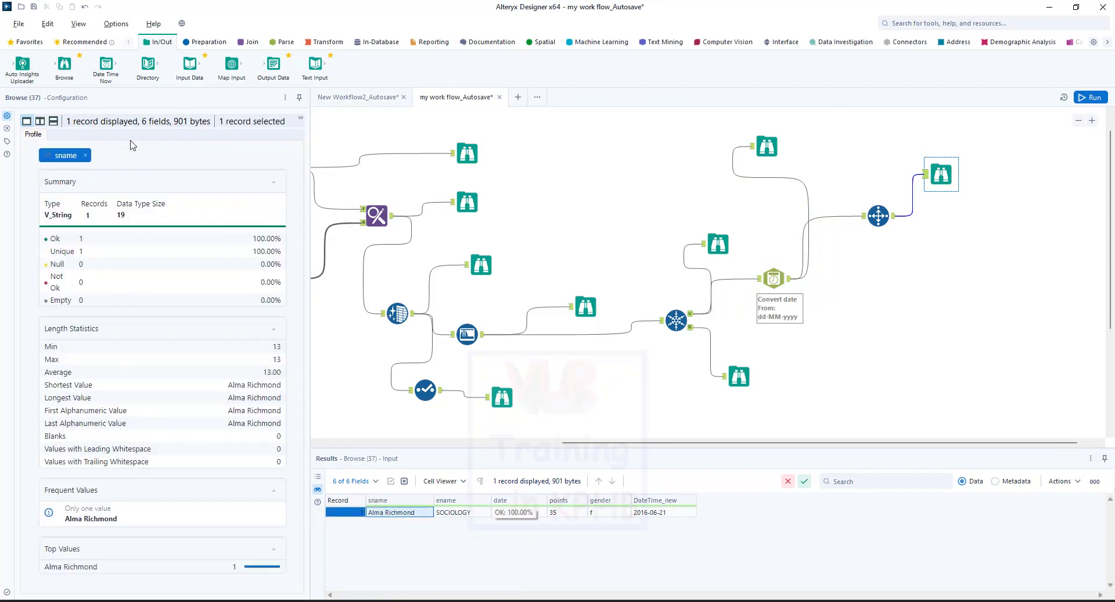
# Run the workflow with the Select Records range set to 1-10 and review the records
pyautogui.click(875, 220)
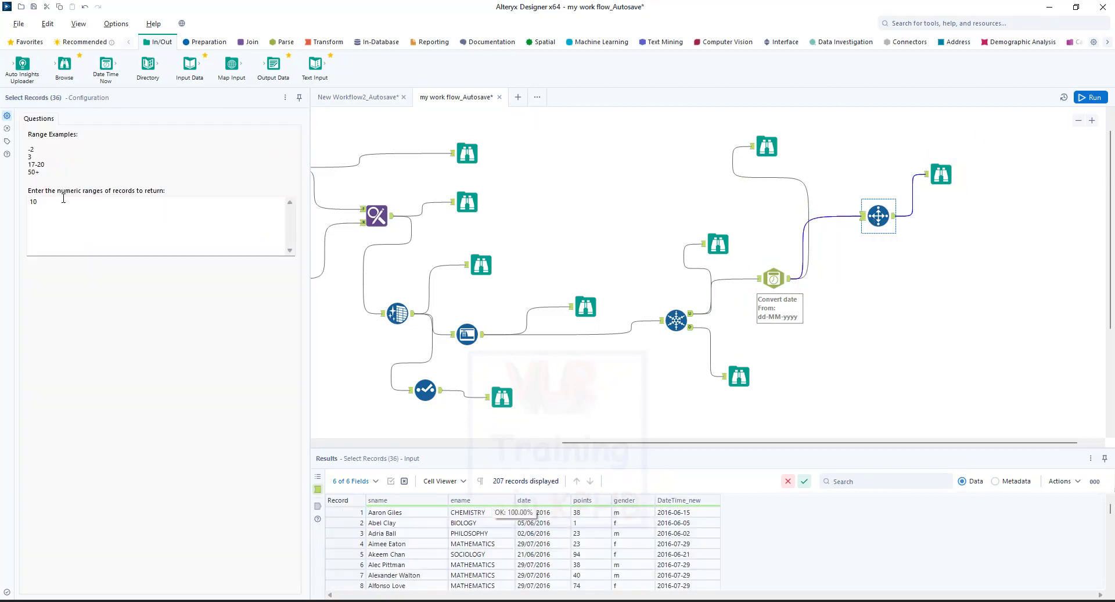
pyautogui.click(31, 203)
pyautogui.hotkey('ctrl', 'r')
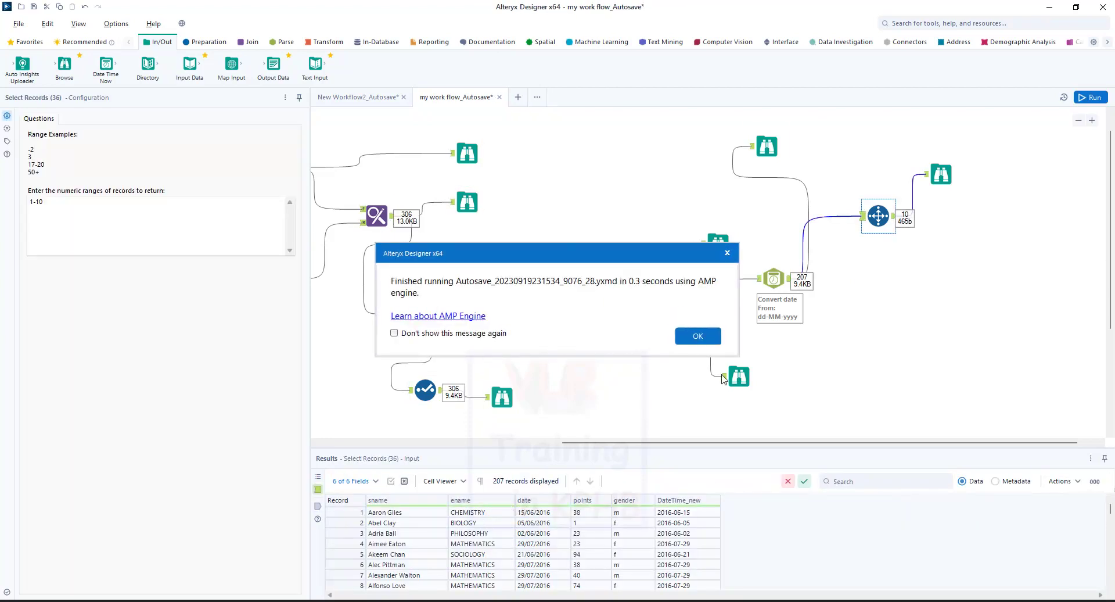
pyautogui.click(714, 340)
pyautogui.scroll(-3, 544, 534)
pyautogui.click(940, 174)
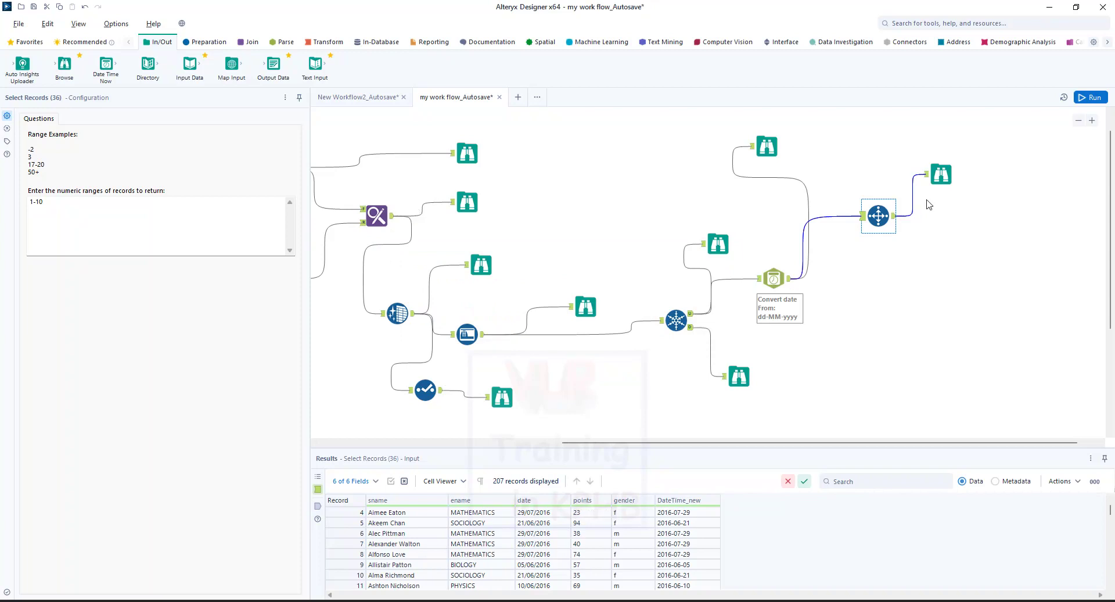
pyautogui.scroll(1, 494, 538)
# Run the workflow with the Select Records range set to -20 and review the incoming and returned records
pyautogui.click(878, 216)
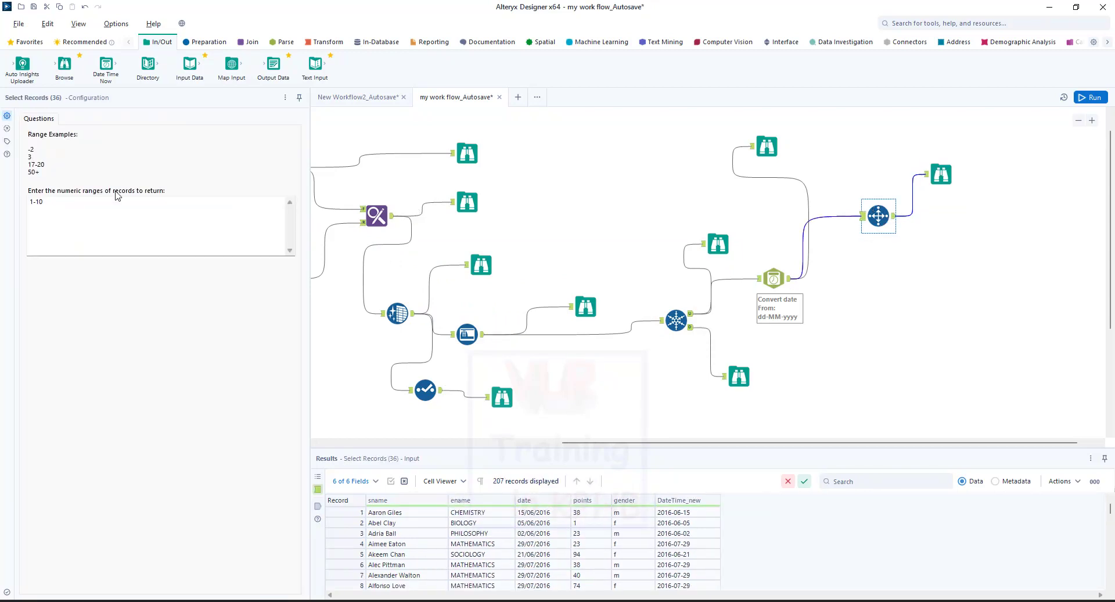
pyautogui.moveTo(47, 202); pyautogui.dragTo(18, 197)
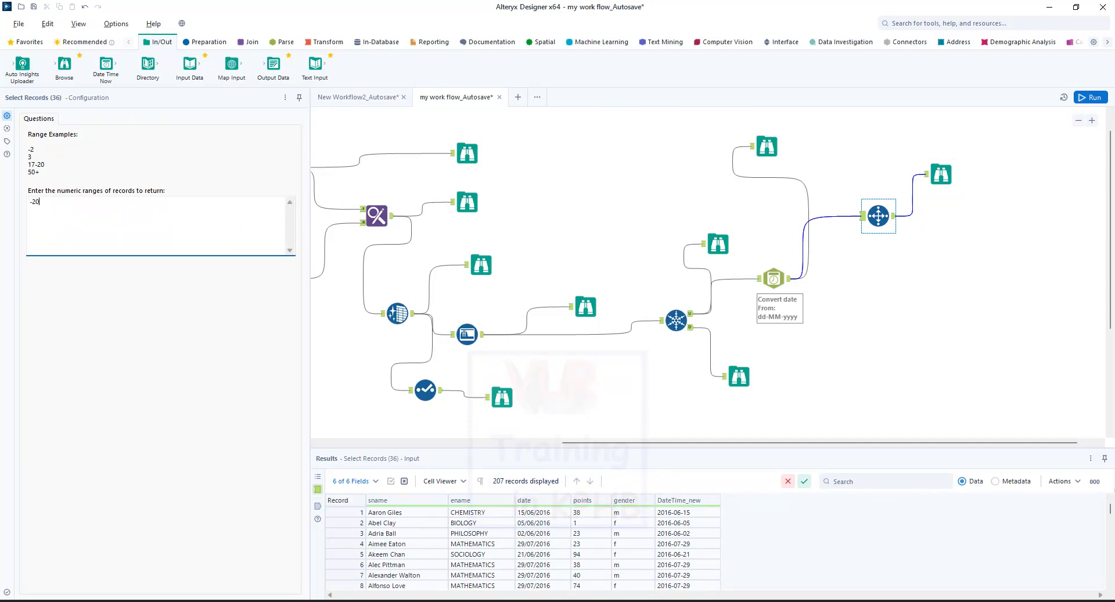
pyautogui.click(1093, 98)
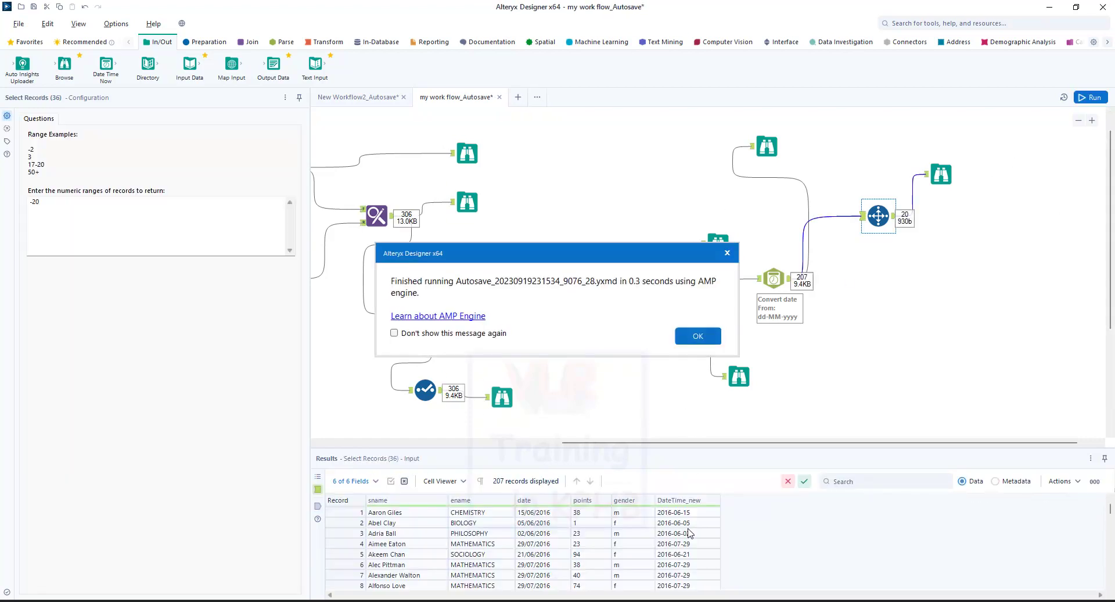
pyautogui.click(698, 336)
pyautogui.scroll(-10, 623, 545)
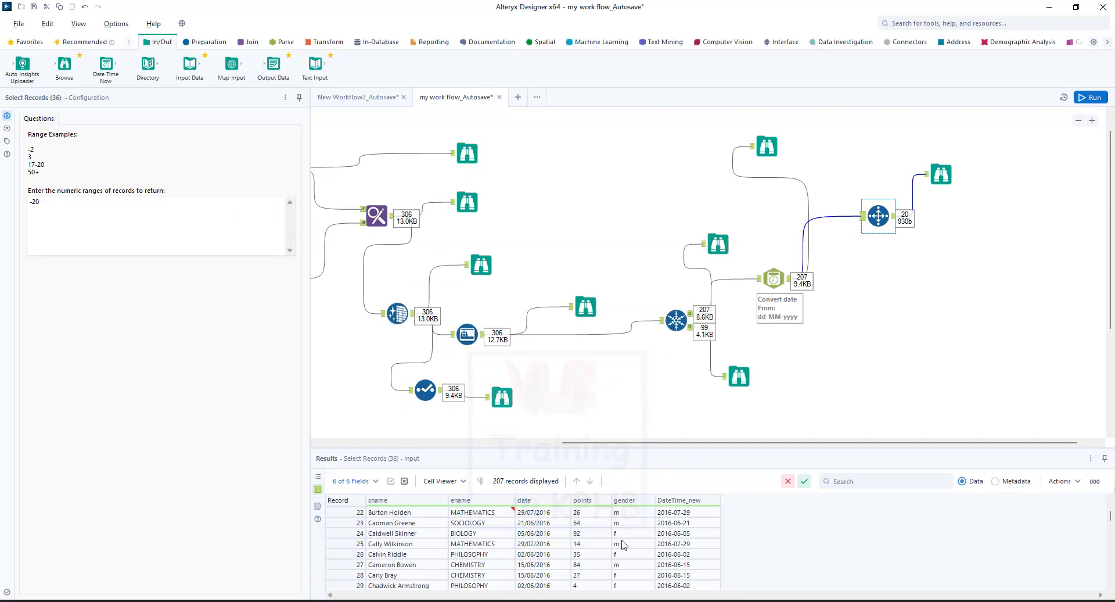
pyautogui.scroll(-12, 623, 544)
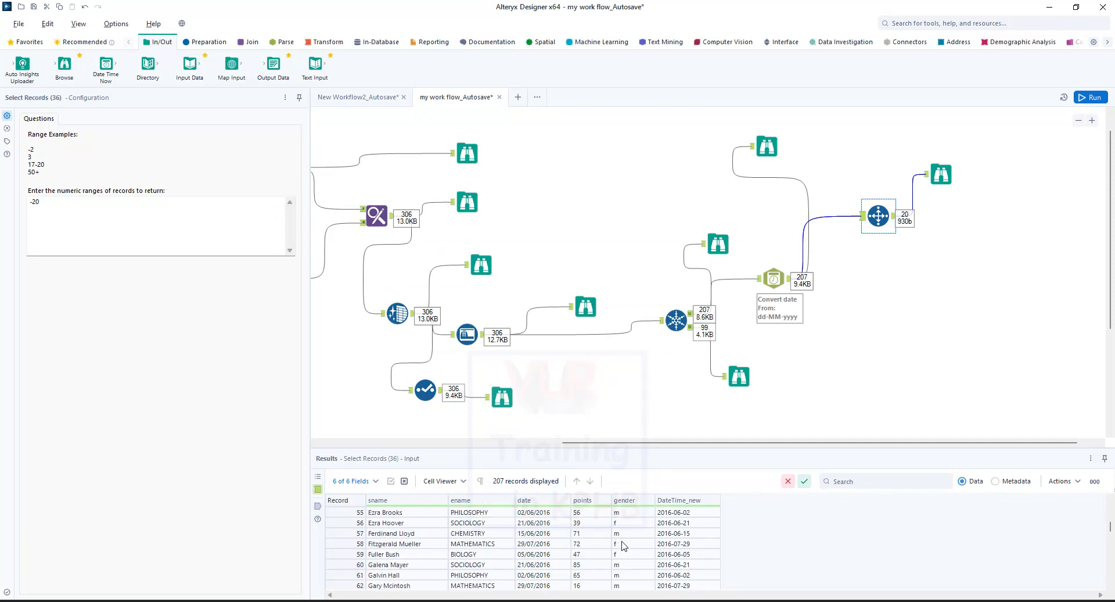
pyautogui.scroll(-20, 623, 544)
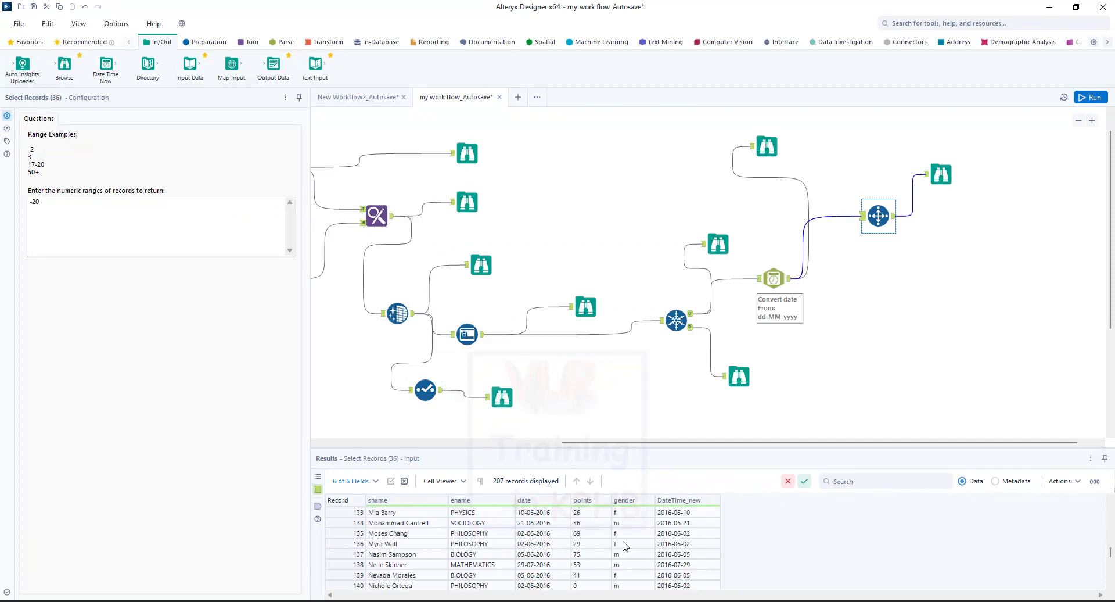
pyautogui.click(940, 174)
pyautogui.scroll(-3, 540, 547)
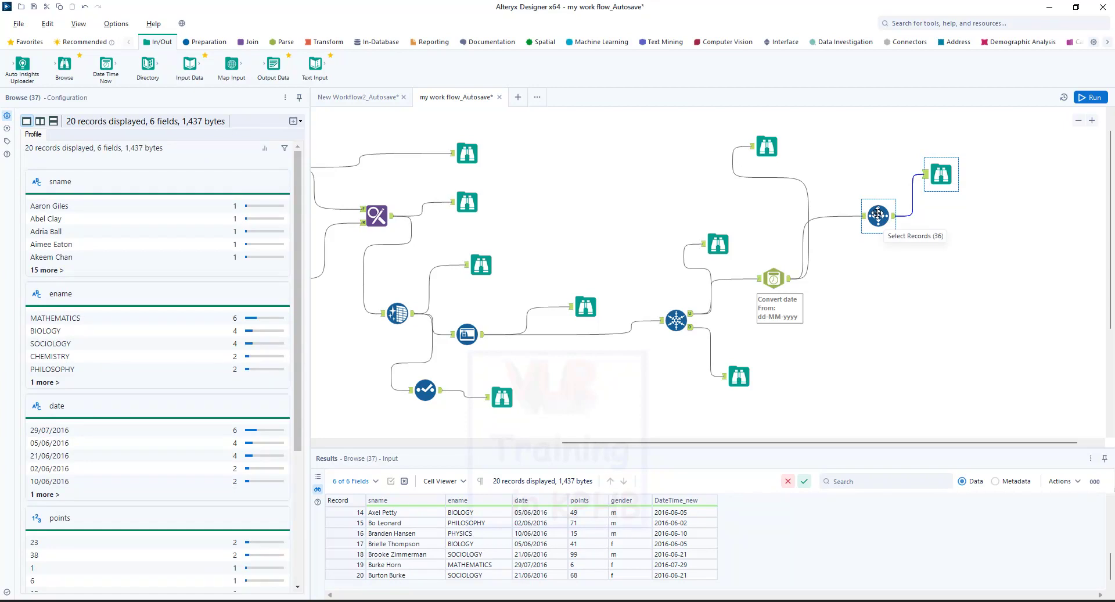
# Run the workflow with Select Records returning records 10, 15 and 20, each on its own line, and review the Browse output
pyautogui.click(878, 215)
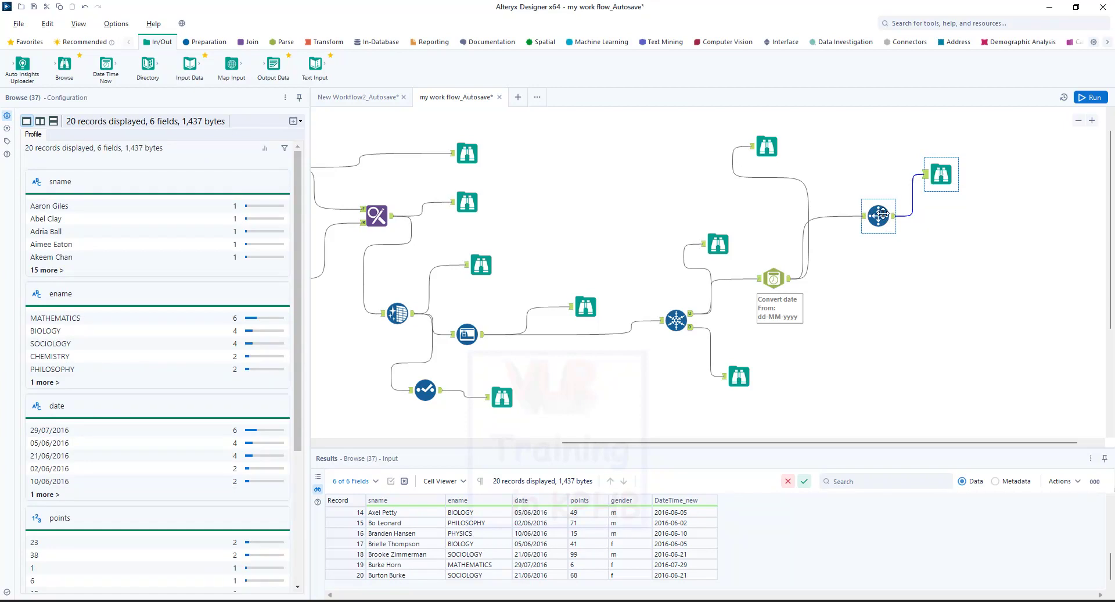
pyautogui.click(62, 214)
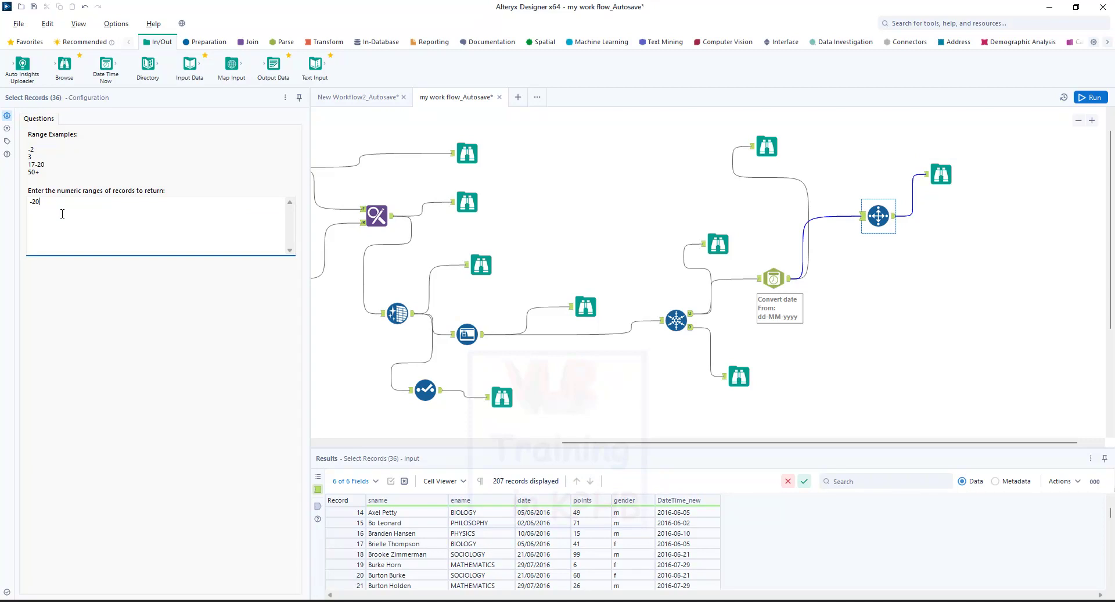
pyautogui.write('10')
pyautogui.click(939, 343)
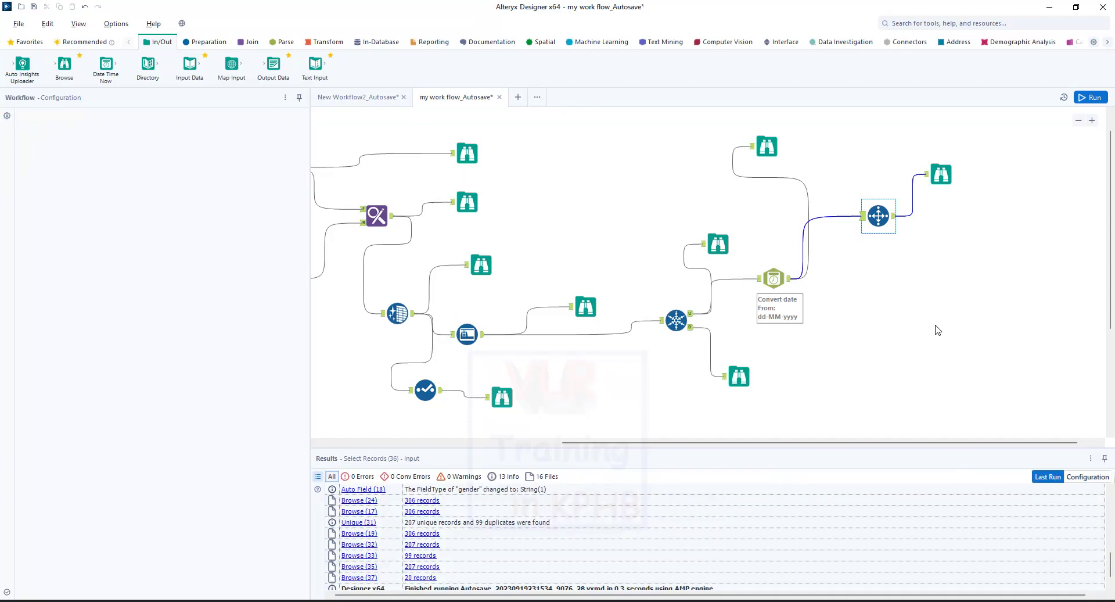
pyautogui.click(1091, 97)
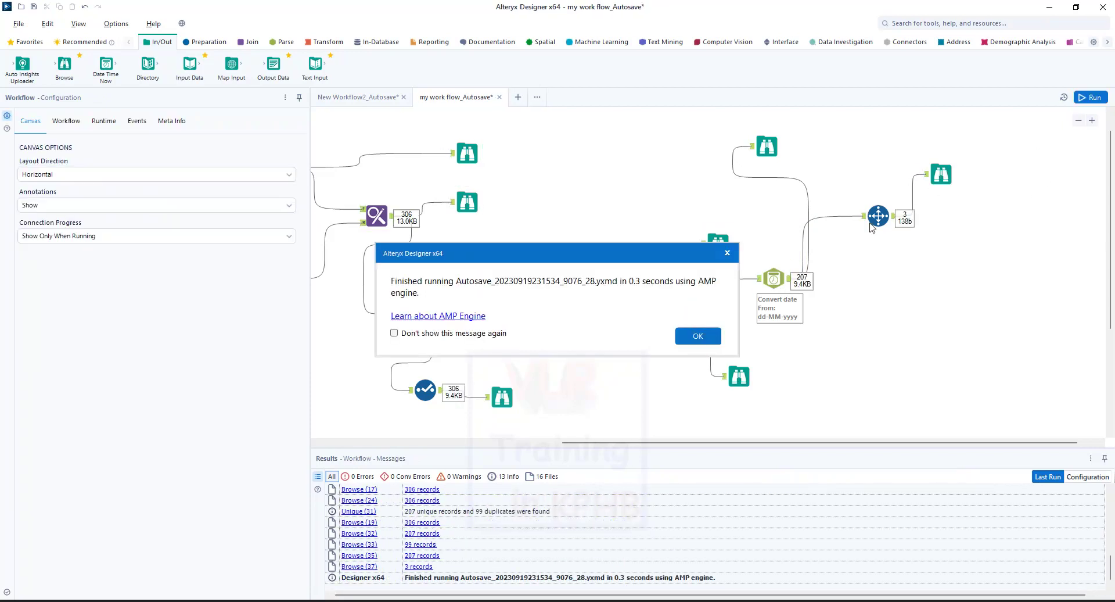
pyautogui.press('Return')
pyautogui.click(942, 174)
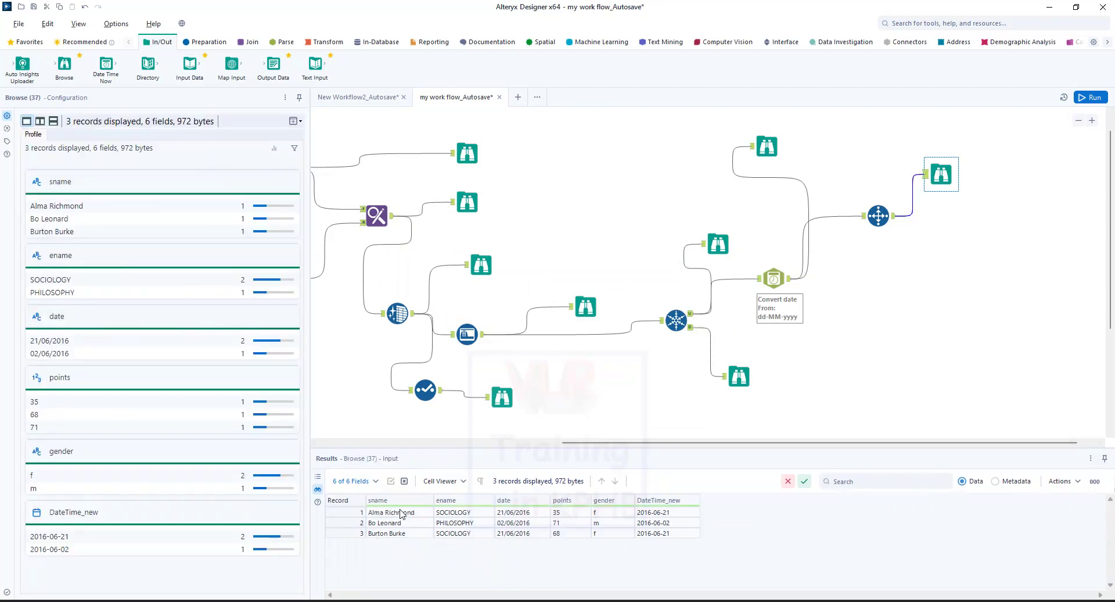
pyautogui.click(372, 533)
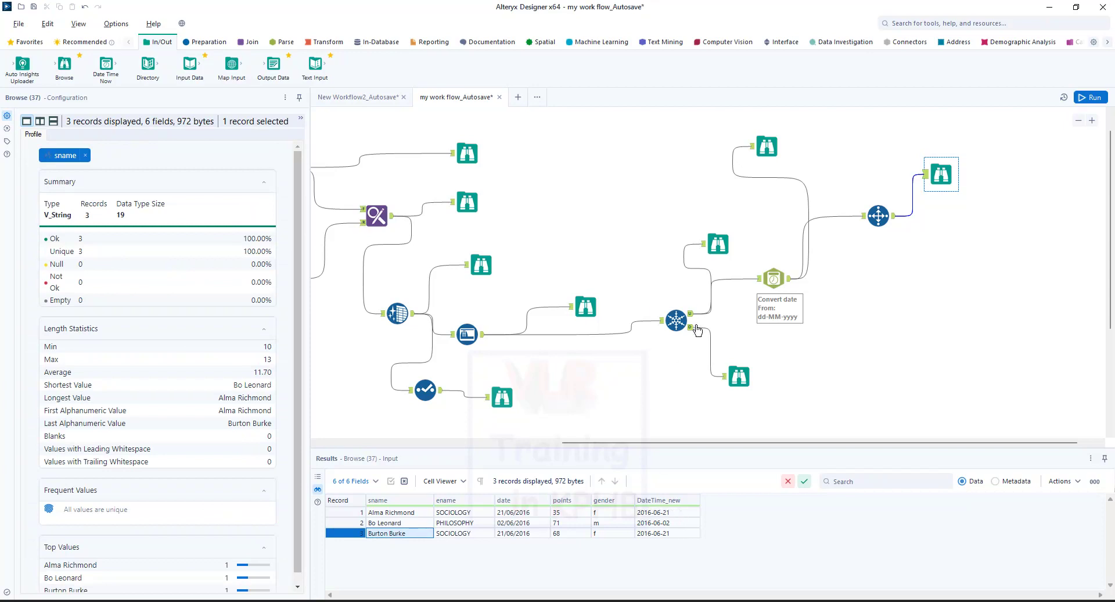
# Add a Sample tool below Select Records and connect it to the DateTime tool's output
pyautogui.click(879, 216)
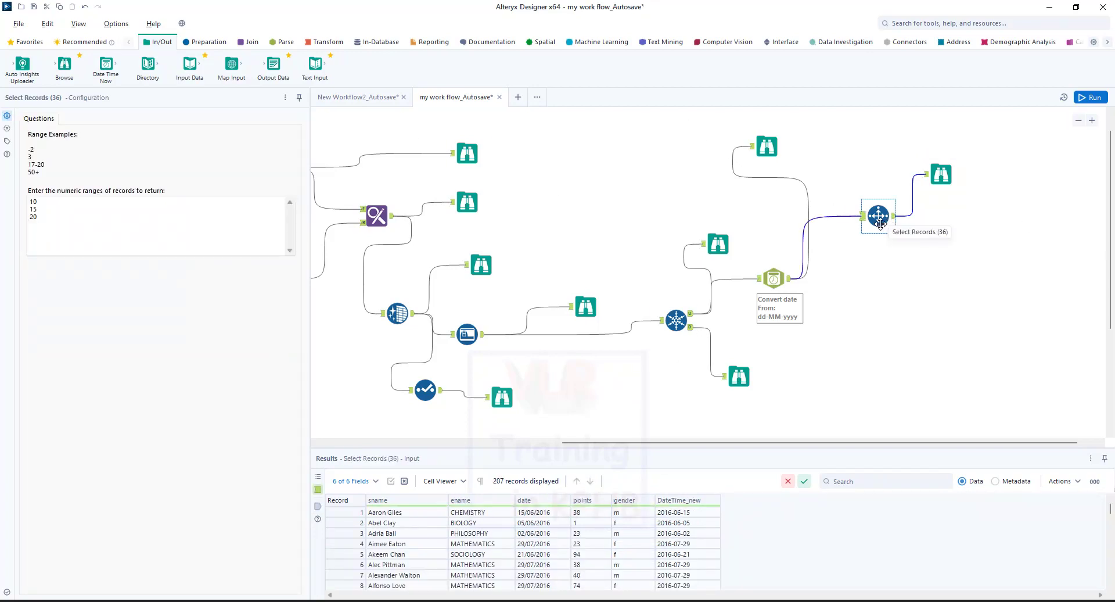
pyautogui.click(210, 43)
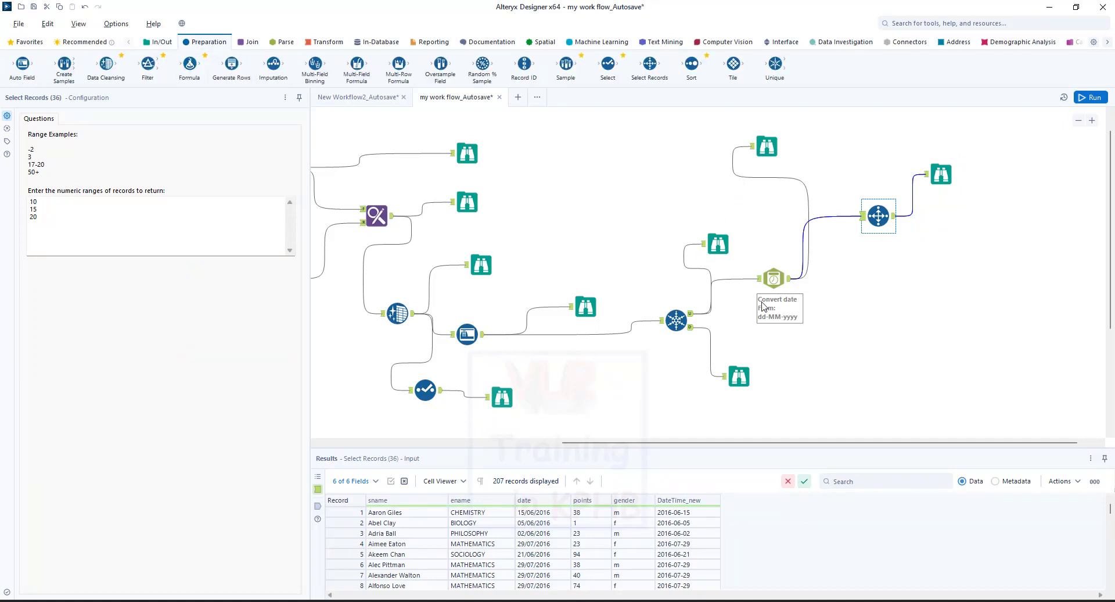
pyautogui.scroll(2, 763, 306)
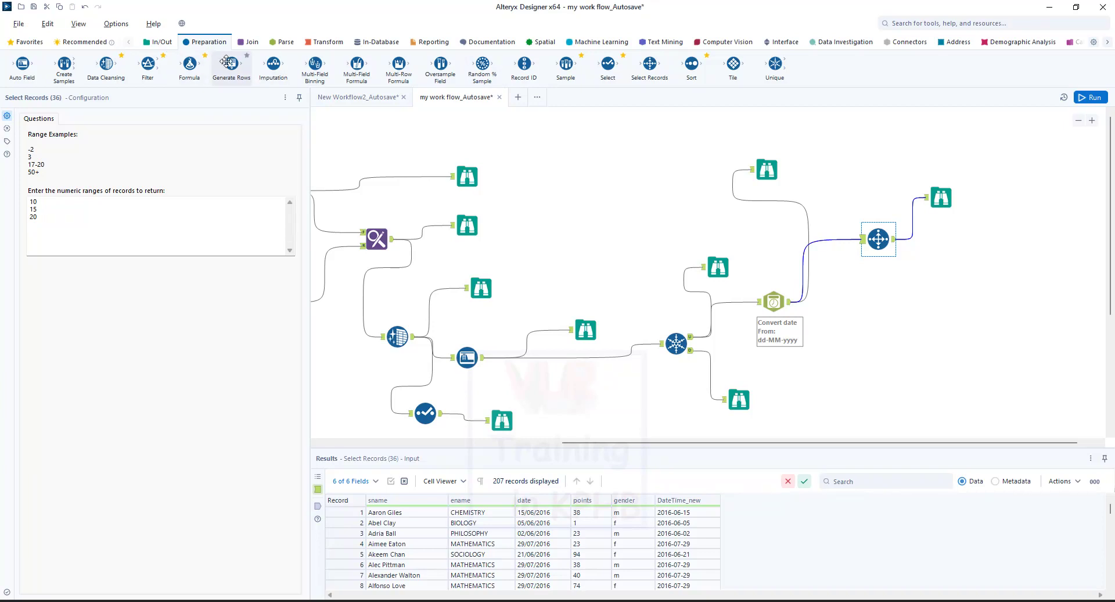
pyautogui.moveTo(566, 64); pyautogui.dragTo(880, 296)
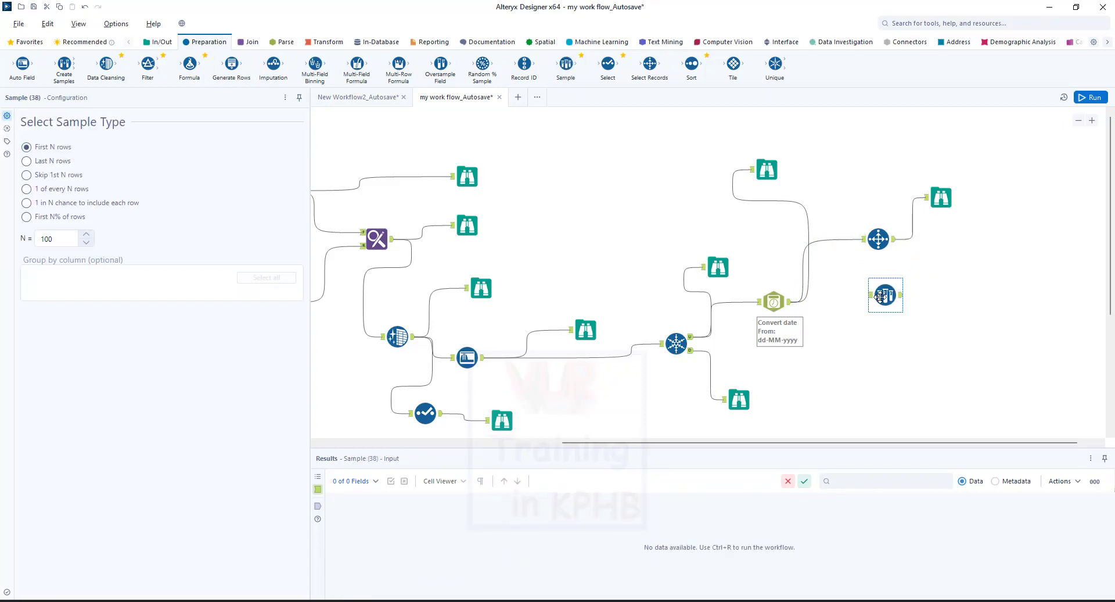
pyautogui.moveTo(868, 301); pyautogui.dragTo(790, 302)
# Configure the Sample tool to First N% of rows with N = 5 and run the workflow
pyautogui.click(885, 294)
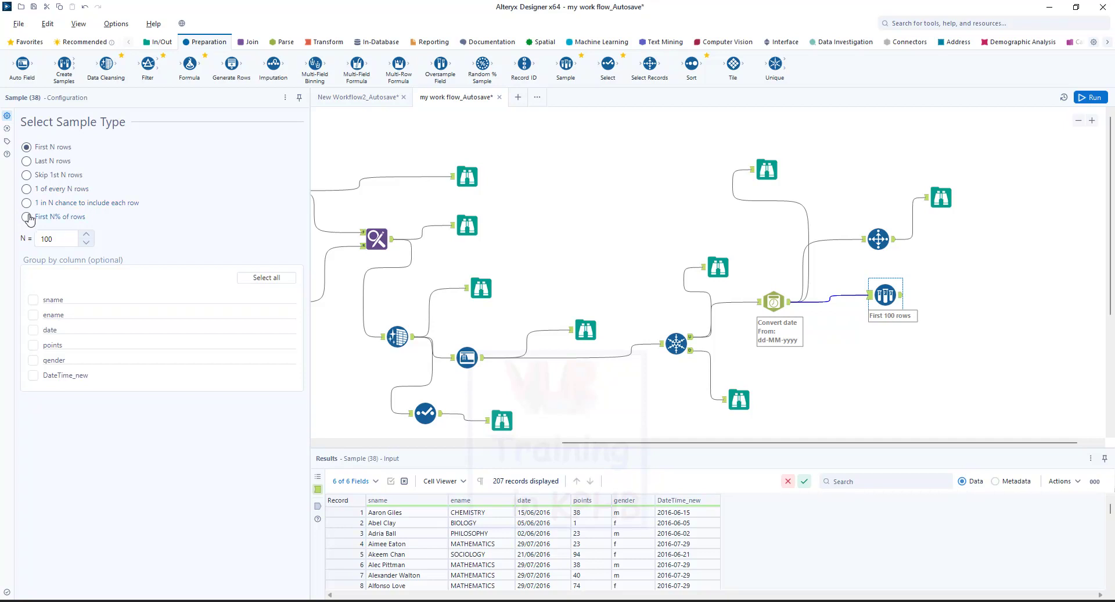
pyautogui.click(49, 242)
pyautogui.click(60, 240)
pyautogui.doubleClick(60, 241)
pyautogui.write('5')
pyautogui.click(198, 218)
pyautogui.click(1090, 97)
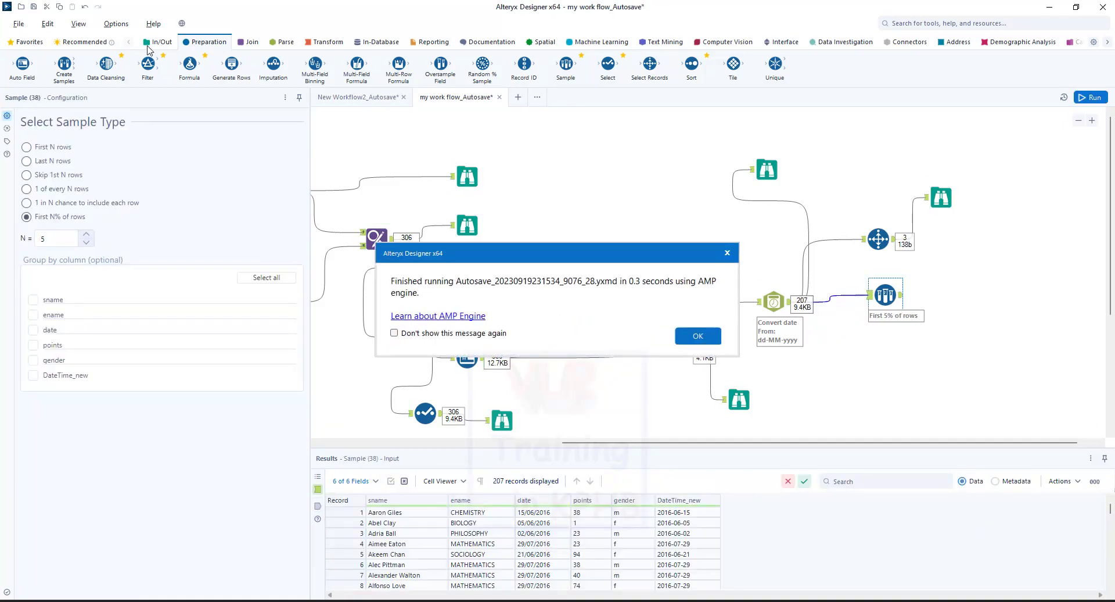
# Attach a Browse tool to the Sample tool's output, run the workflow and review the returned records
pyautogui.click(704, 336)
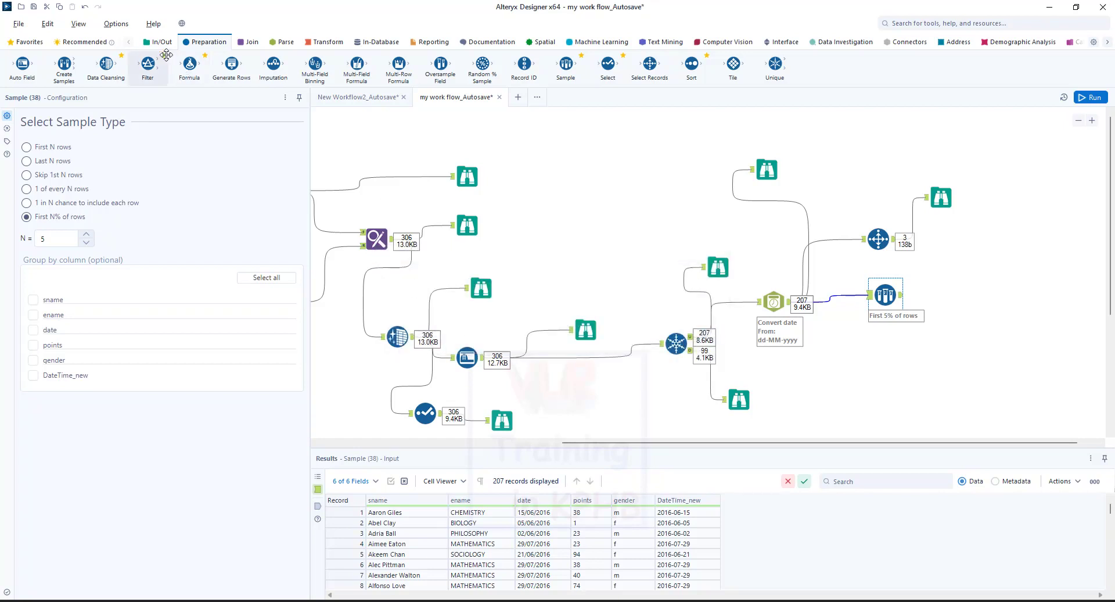
pyautogui.click(169, 44)
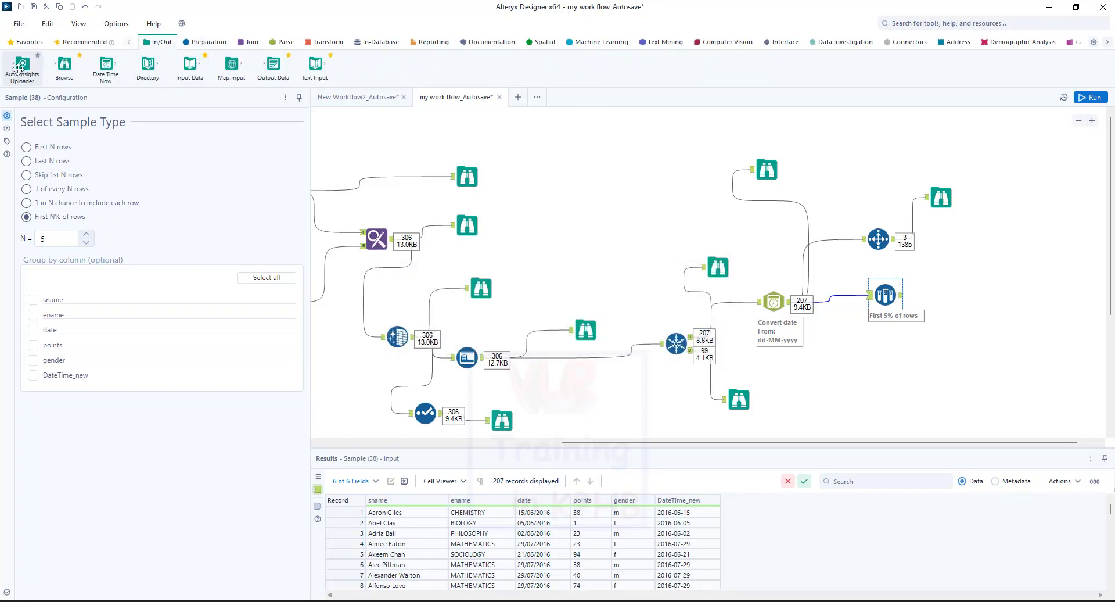
pyautogui.moveTo(64, 64); pyautogui.dragTo(969, 274)
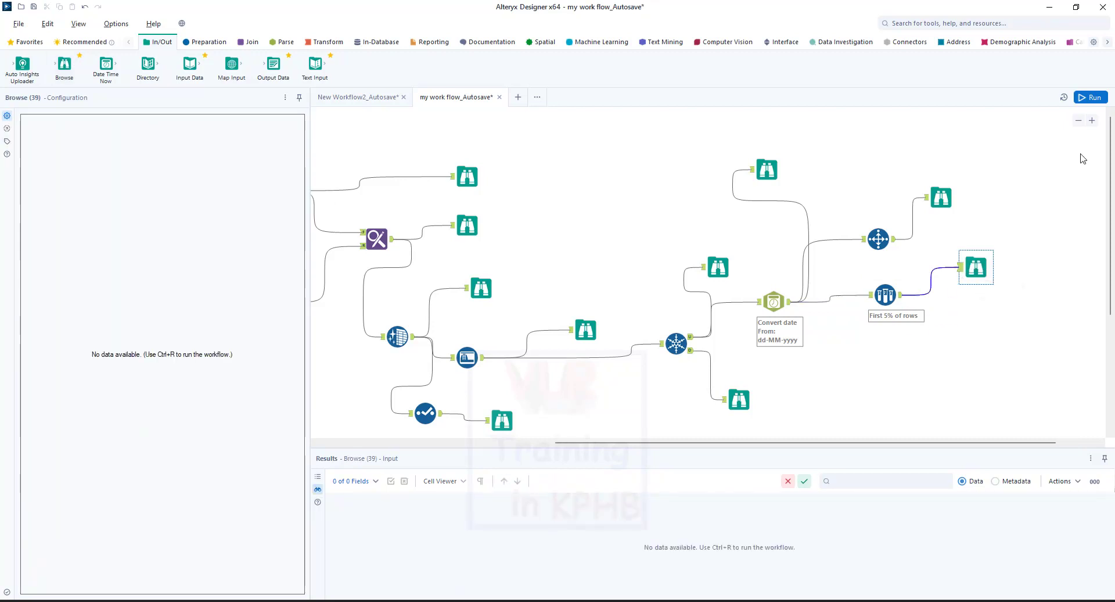
pyautogui.click(1084, 98)
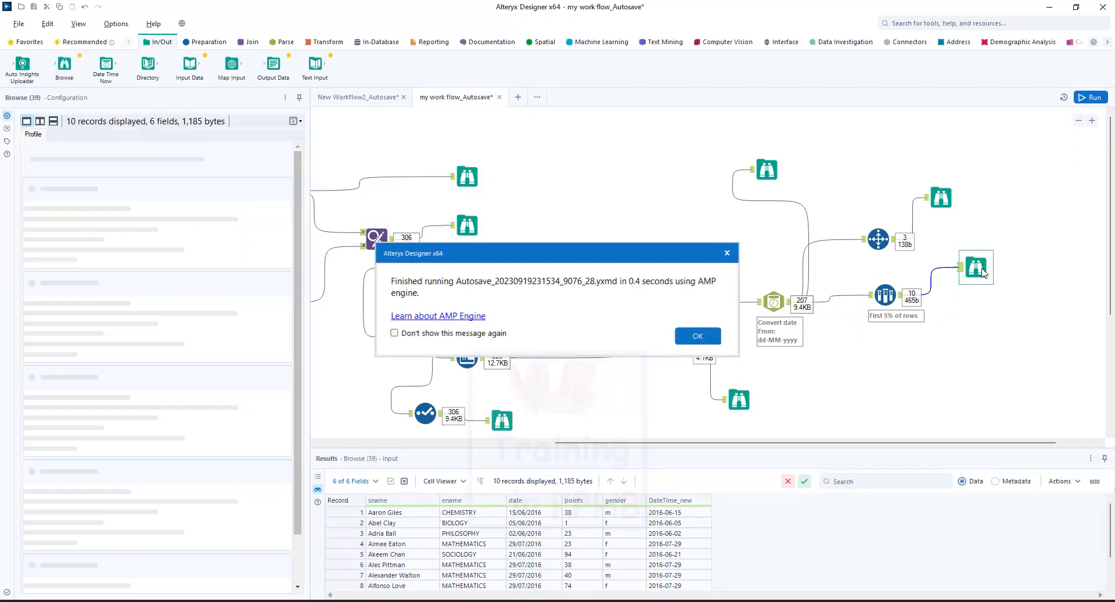
pyautogui.press('Return')
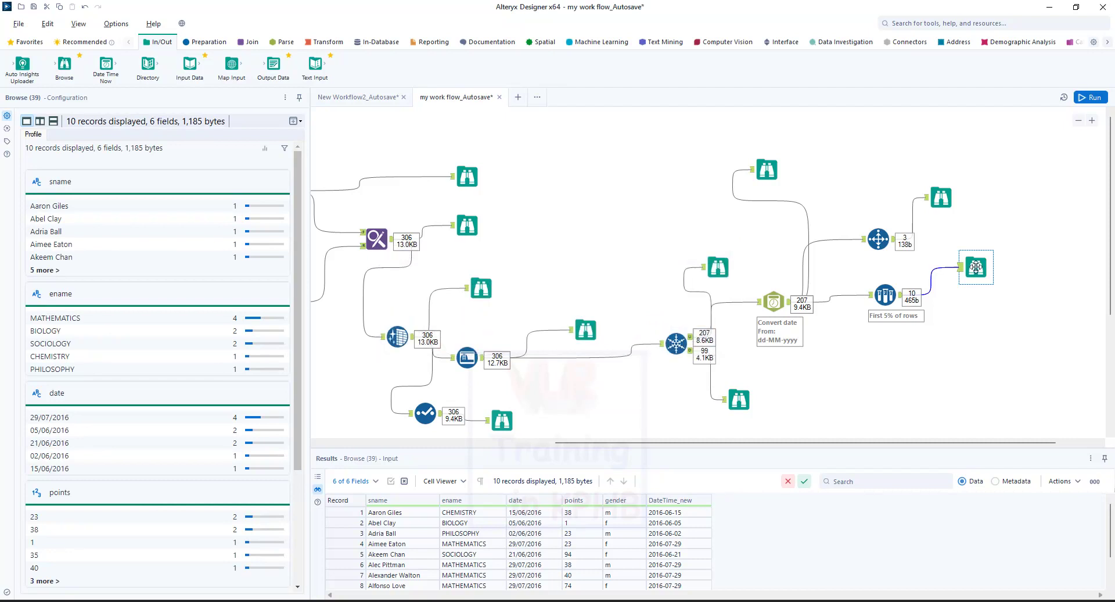
pyautogui.scroll(-2, 563, 539)
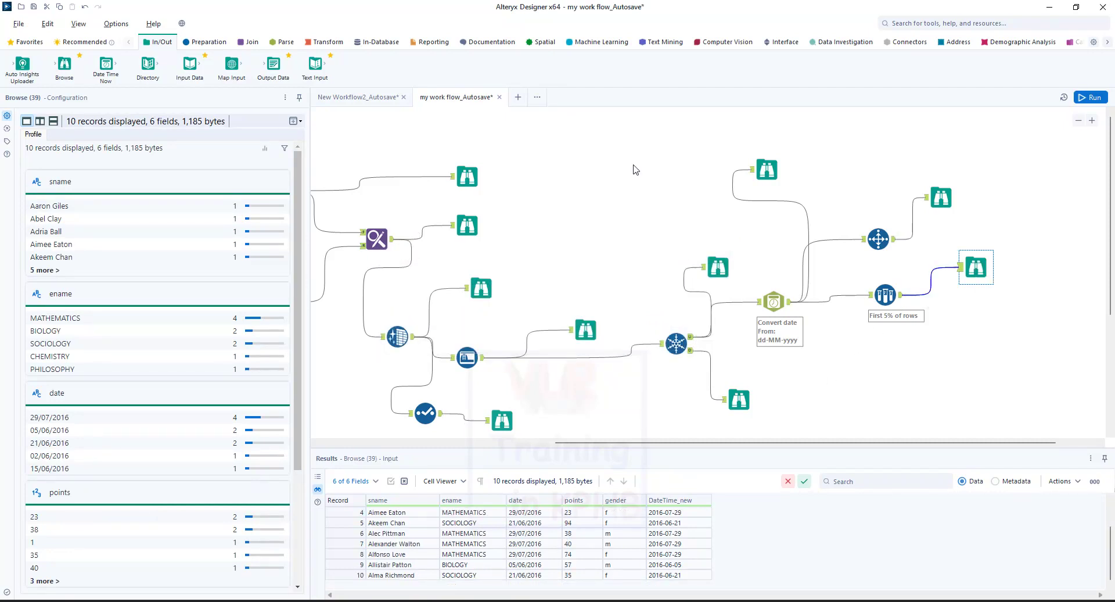
# Switch the Sample tool to Last N rows with N = 5, run the workflow and display its Browse output
pyautogui.click(883, 295)
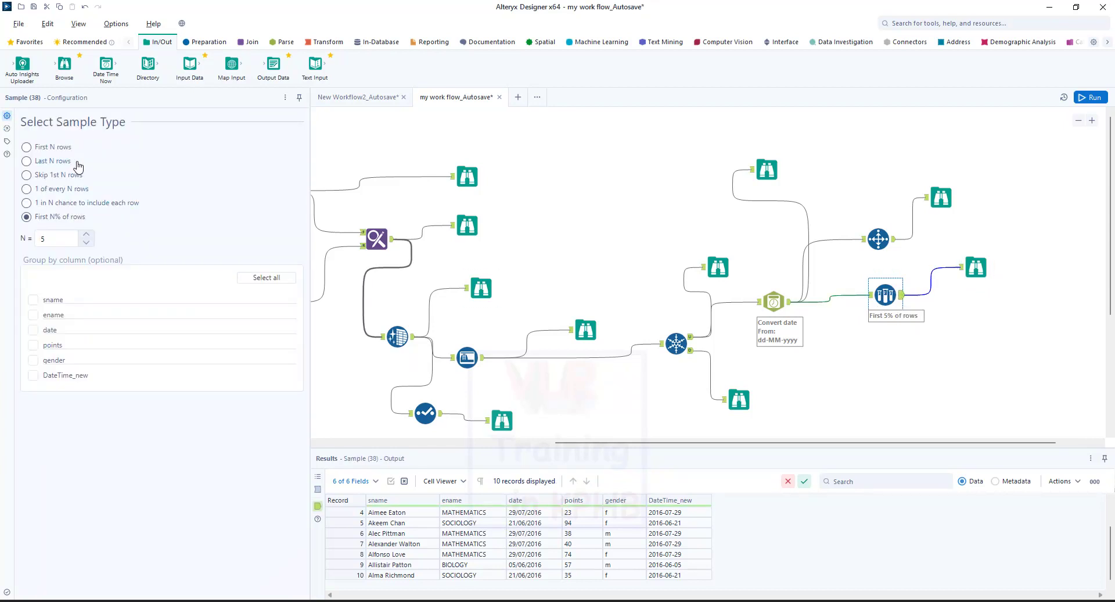
pyautogui.click(27, 161)
pyautogui.click(50, 240)
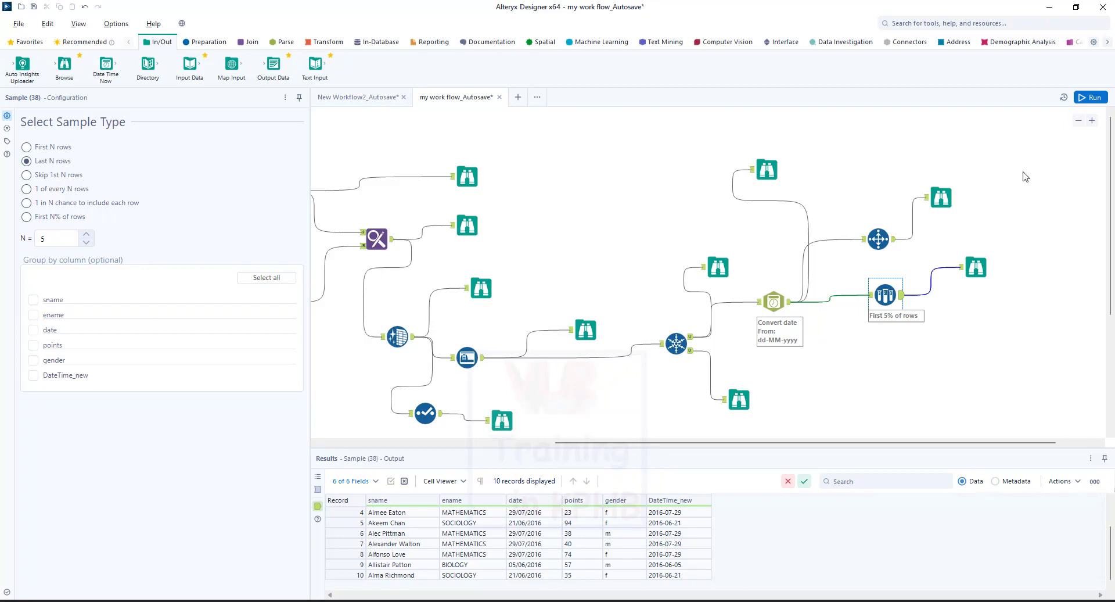
pyautogui.click(1094, 100)
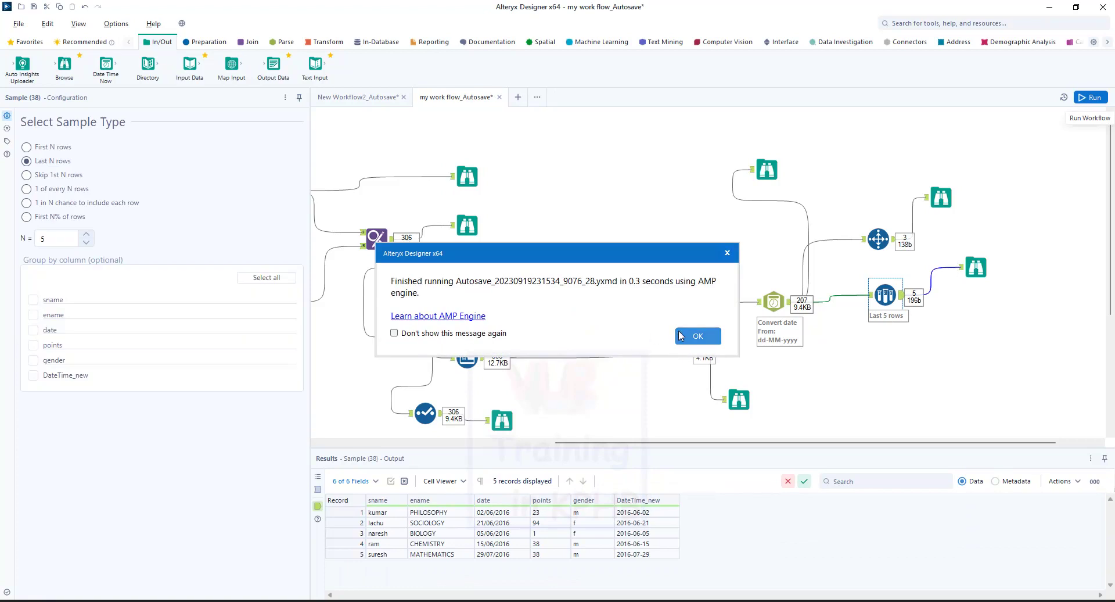
pyautogui.click(697, 335)
pyautogui.click(975, 267)
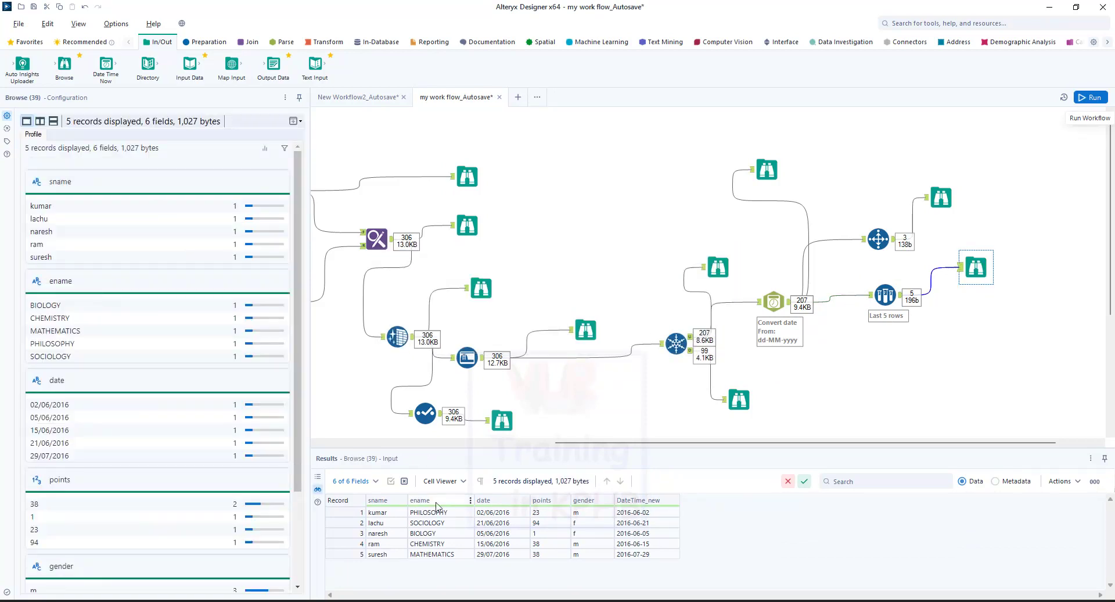
# Compare the final records of the DateTime tool's output with the rows in the Sample tool's Browse output
pyautogui.click(885, 295)
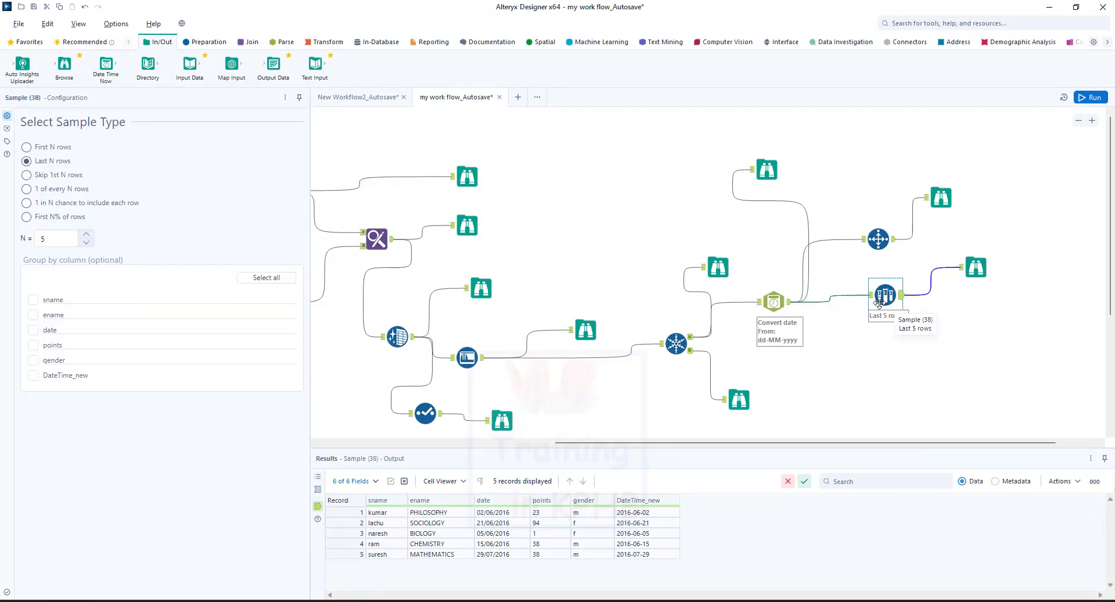
pyautogui.click(772, 301)
pyautogui.scroll(-15, 522, 545)
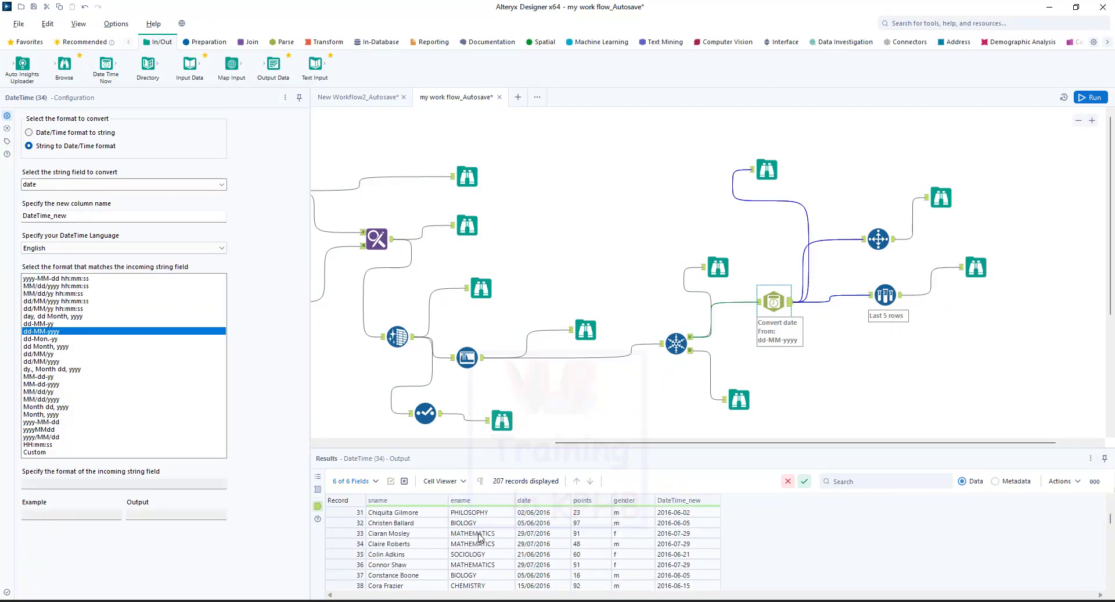
pyautogui.moveTo(1110, 527); pyautogui.dragTo(1110, 580)
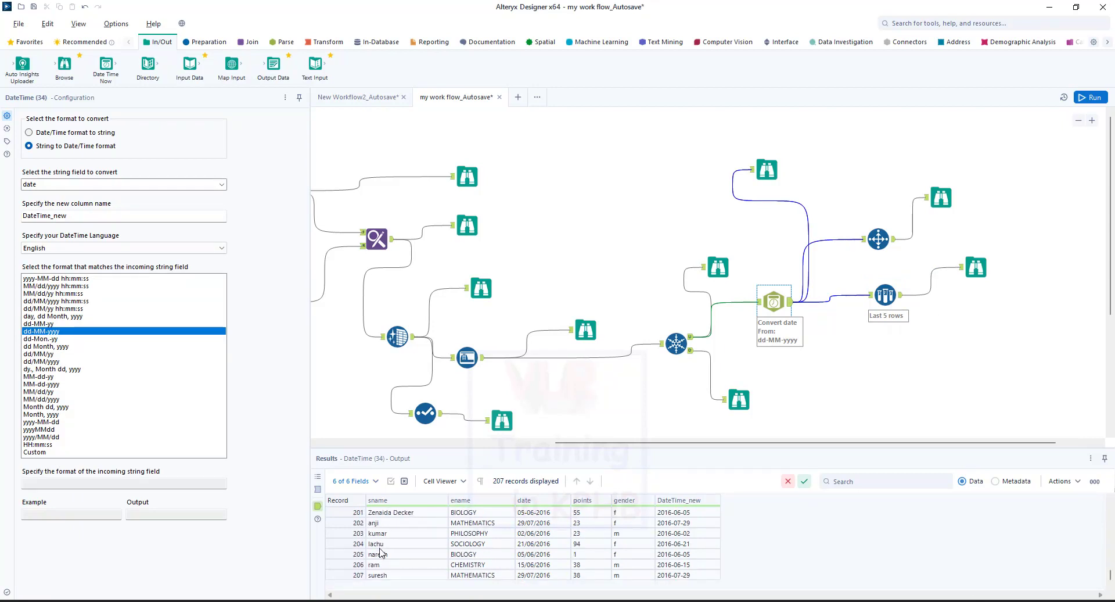
pyautogui.click(975, 267)
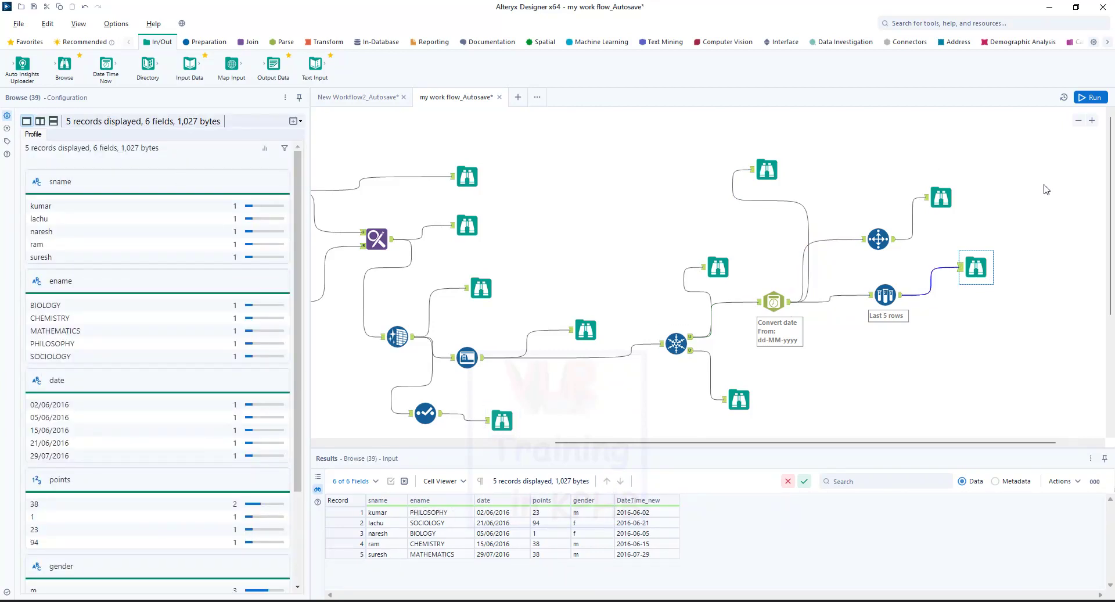
# Set the Sample tool to Skip 1st N rows with N = 200 and run the workflow
pyautogui.click(886, 294)
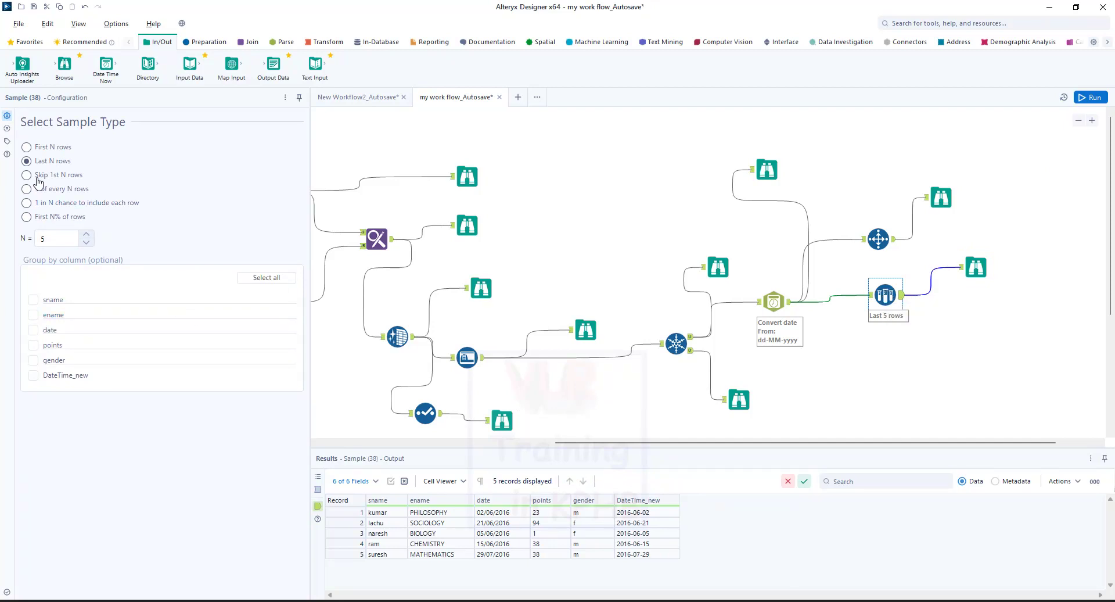
pyautogui.click(54, 239)
pyautogui.click(191, 450)
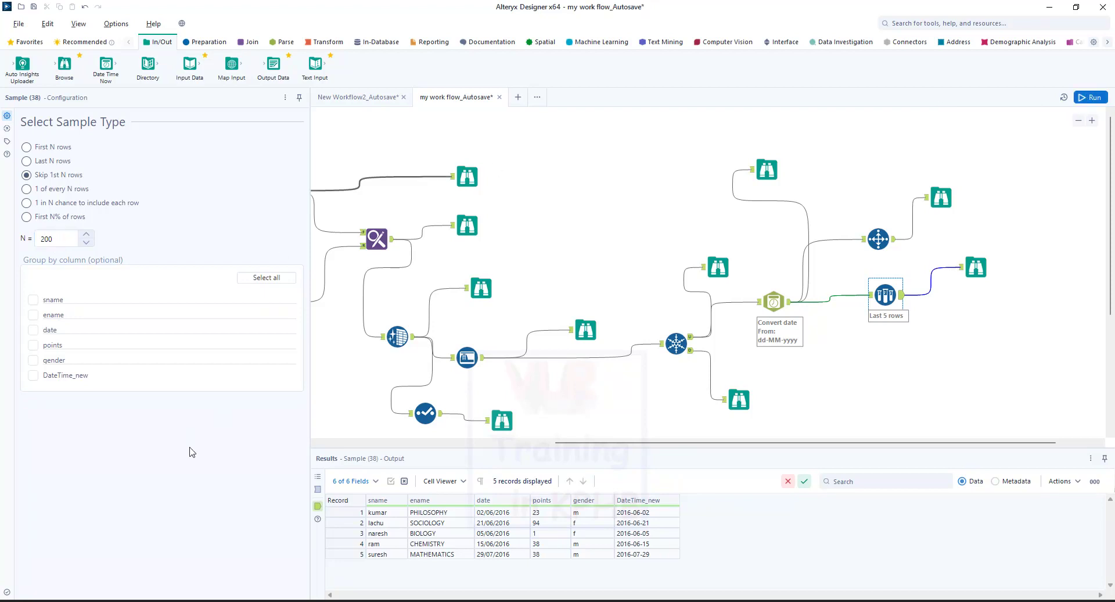
pyautogui.click(1090, 97)
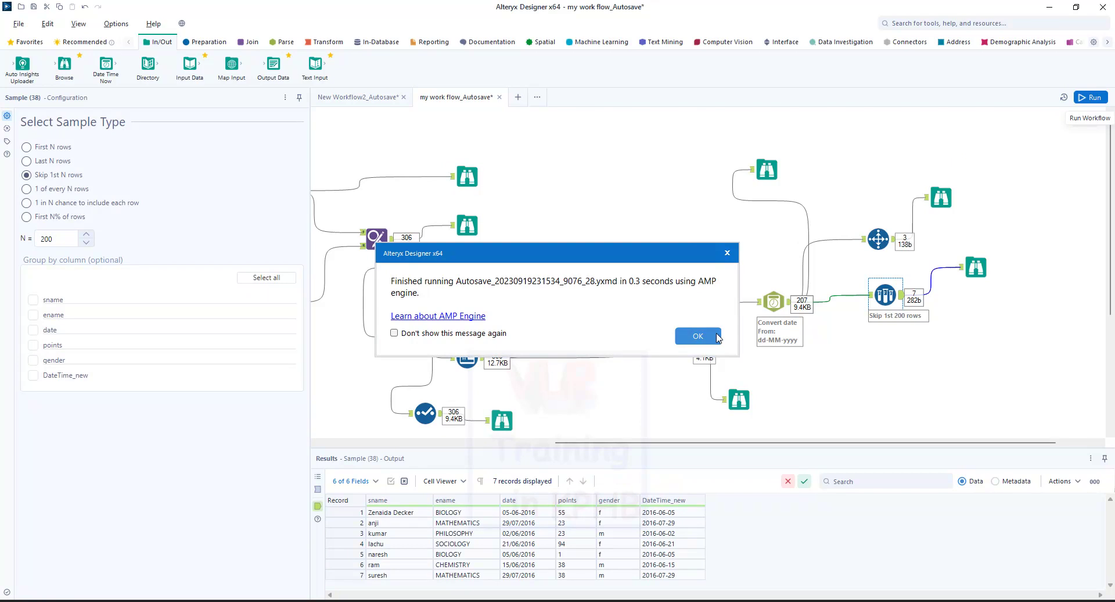
pyautogui.click(697, 335)
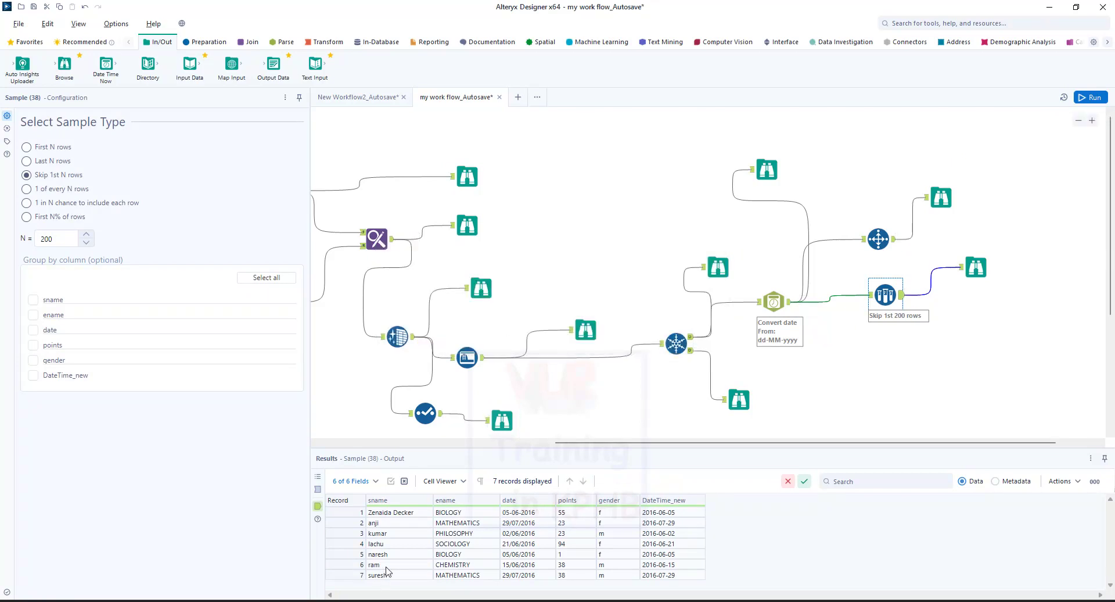
# Set the Sample tool to 1 of every N rows with N = 1 and run the workflow
pyautogui.click(27, 189)
pyautogui.click(58, 239)
pyautogui.moveTo(62, 240); pyautogui.dragTo(36, 240)
pyautogui.write('1')
pyautogui.click(1090, 97)
pyautogui.click(893, 324)
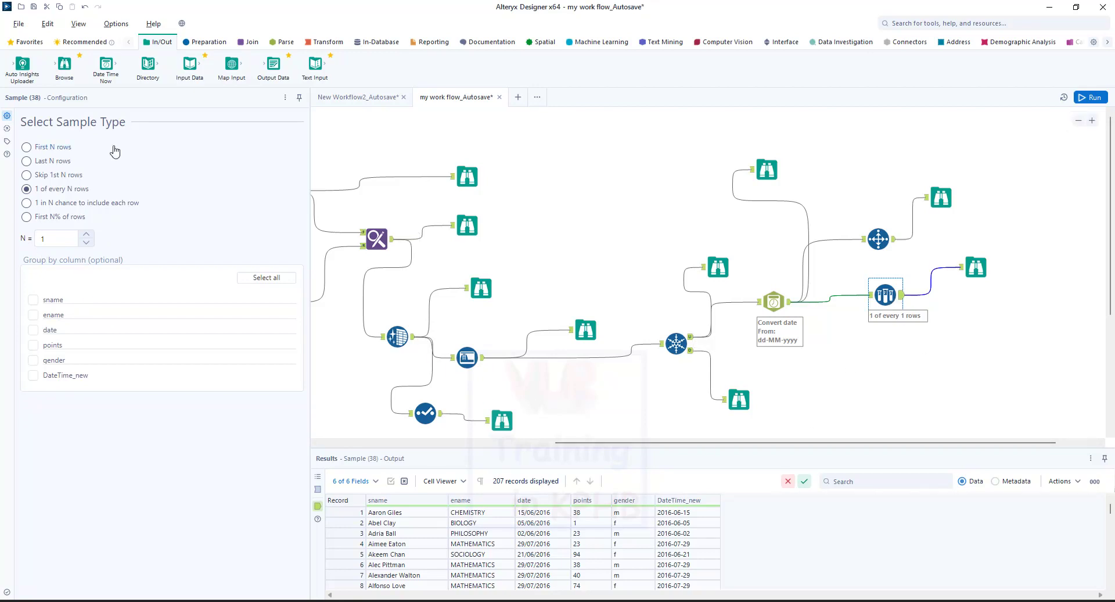
# Change N to 10 for the 1 of every N rows sample, run the workflow and review the sampled records
pyautogui.click(50, 239)
pyautogui.click(133, 452)
pyautogui.click(1091, 97)
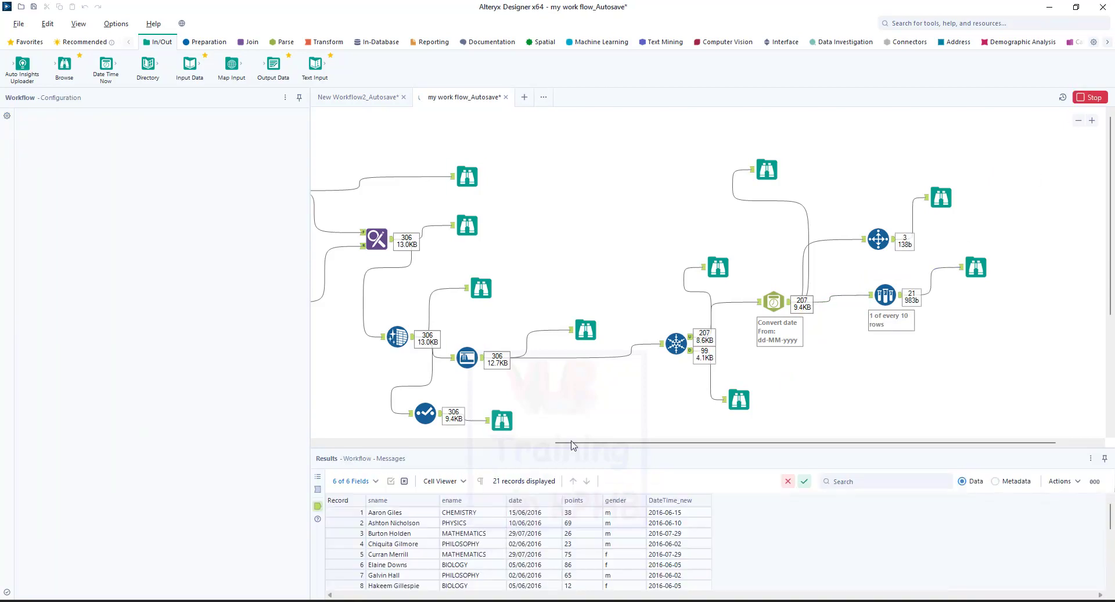
pyautogui.click(697, 336)
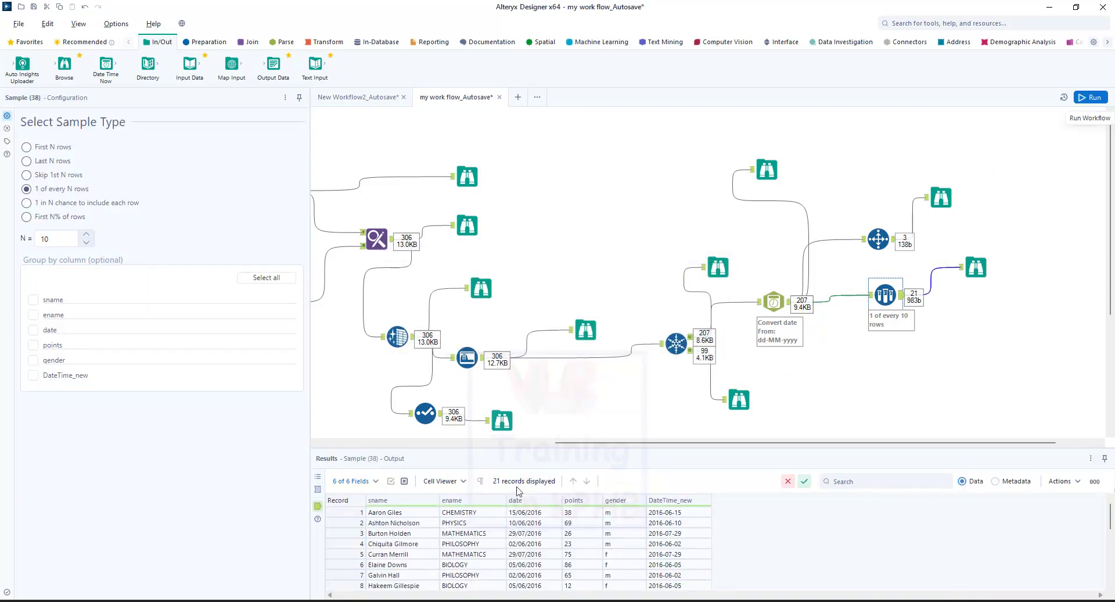
pyautogui.scroll(-5, 419, 549)
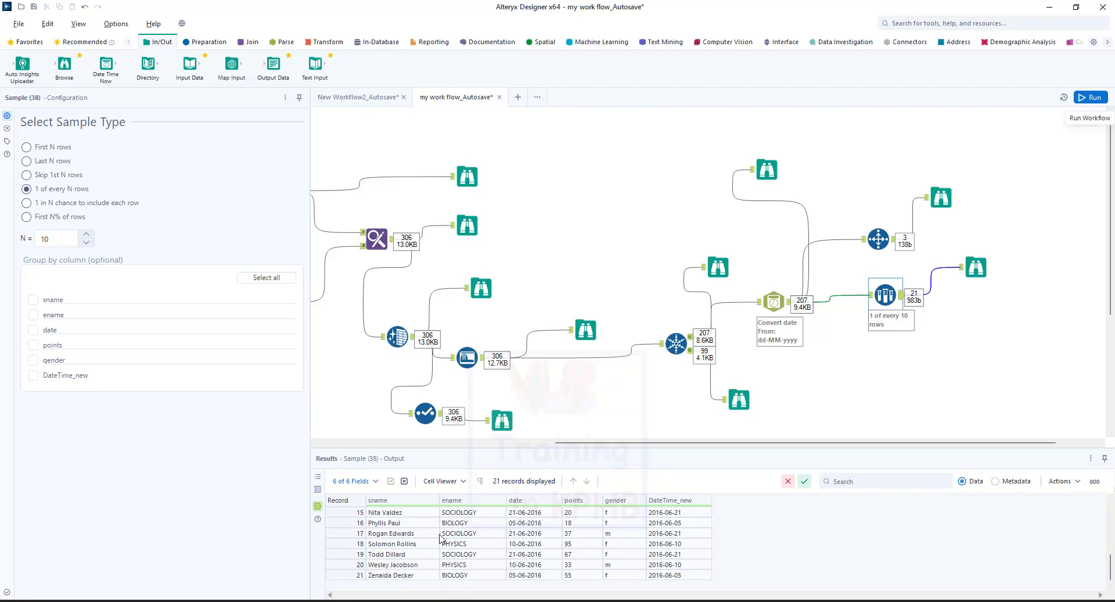
# Switch the Sample tool to 1 in N chance to include each row with N = 10 and run the workflow
pyautogui.click(872, 306)
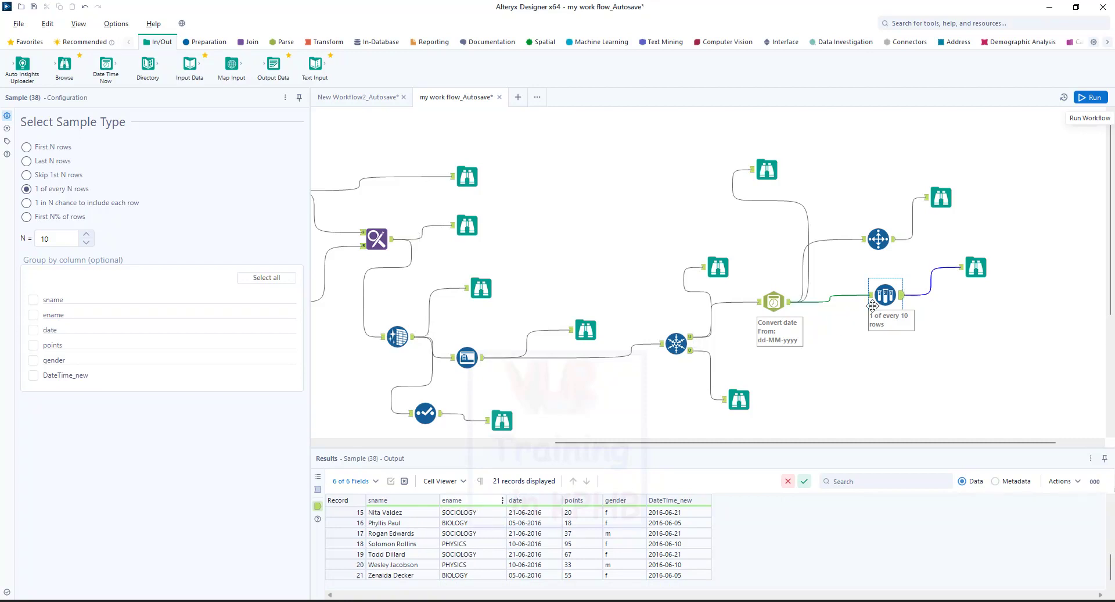
pyautogui.click(26, 203)
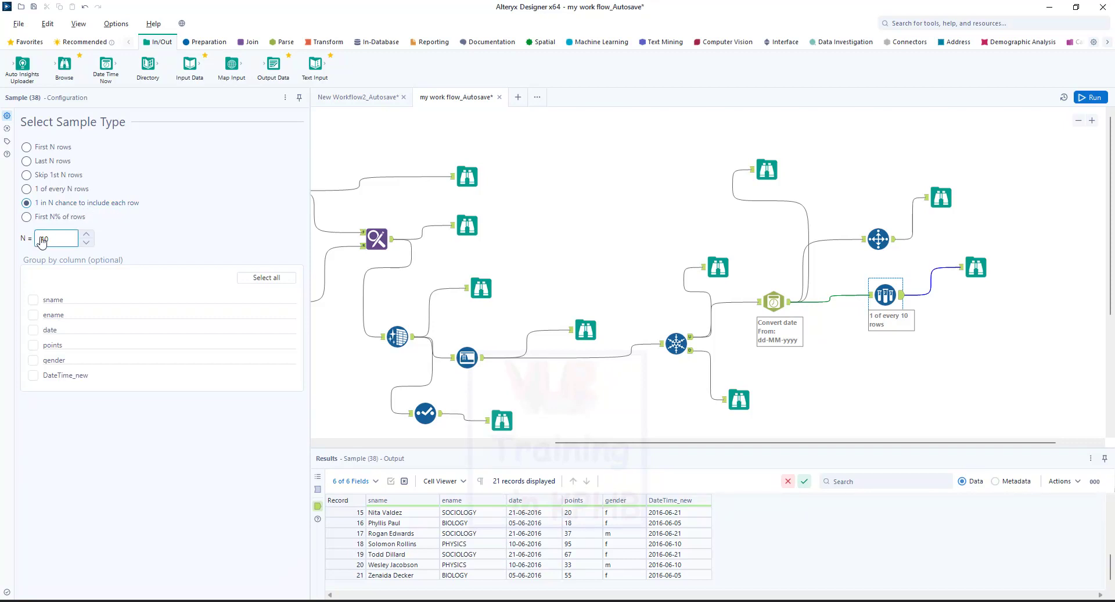
pyautogui.click(1097, 96)
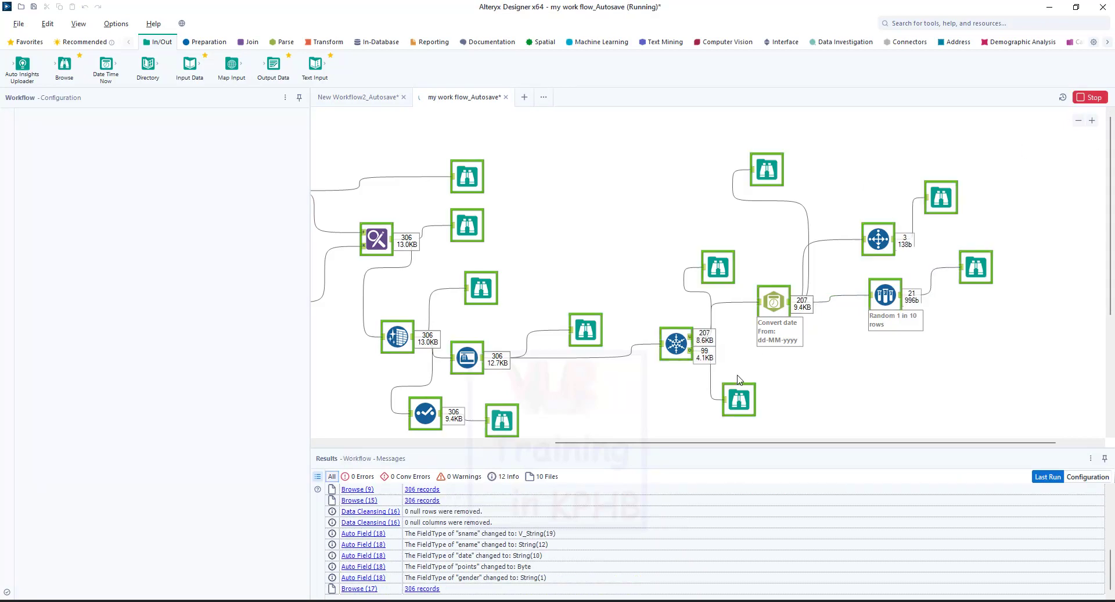
pyautogui.click(699, 334)
# Set N to 100 for the 1 in N chance sample and rerun the workflow
pyautogui.click(58, 238)
pyautogui.moveTo(68, 239); pyautogui.dragTo(32, 242)
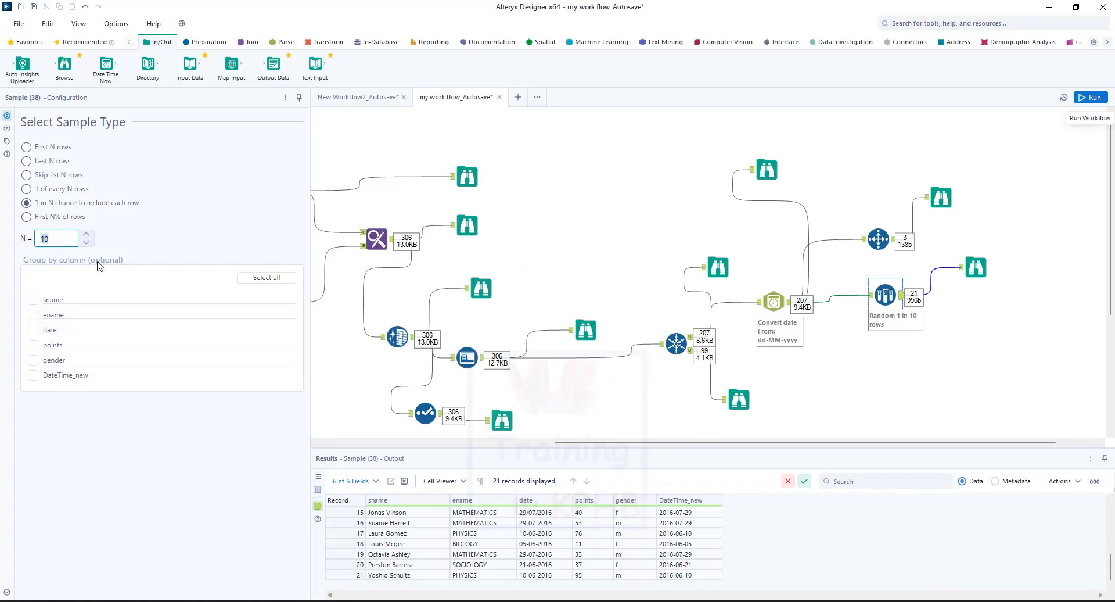
pyautogui.write('100')
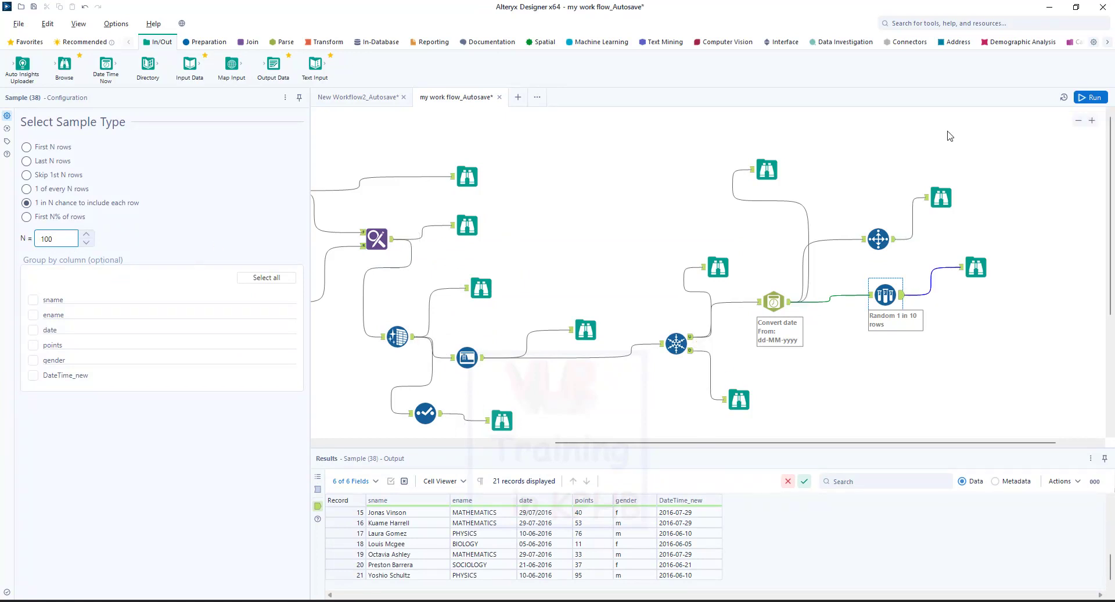
pyautogui.click(1090, 97)
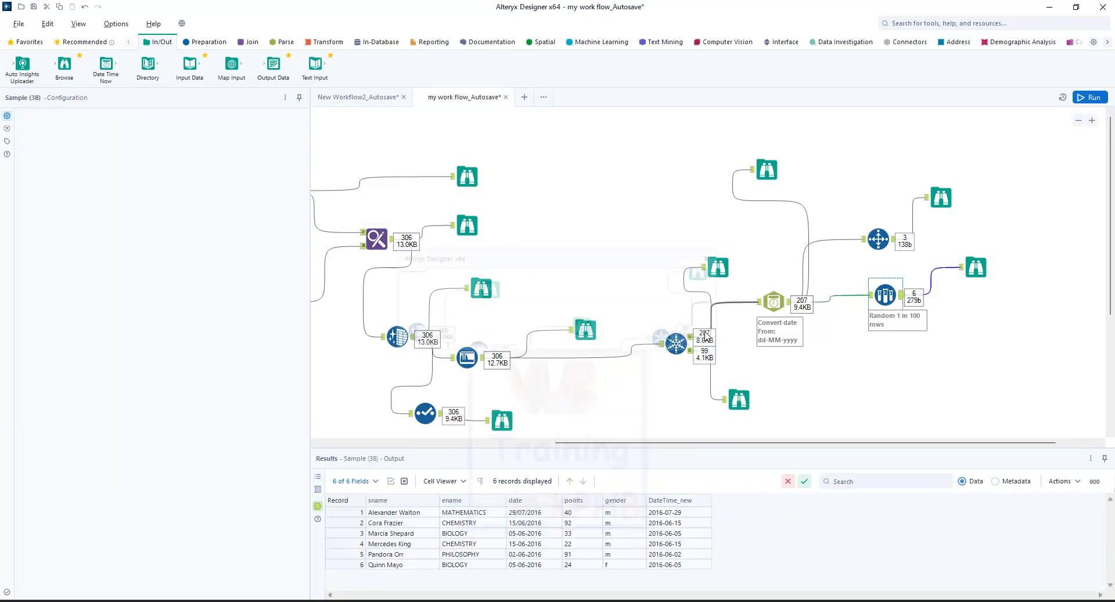
pyautogui.click(702, 332)
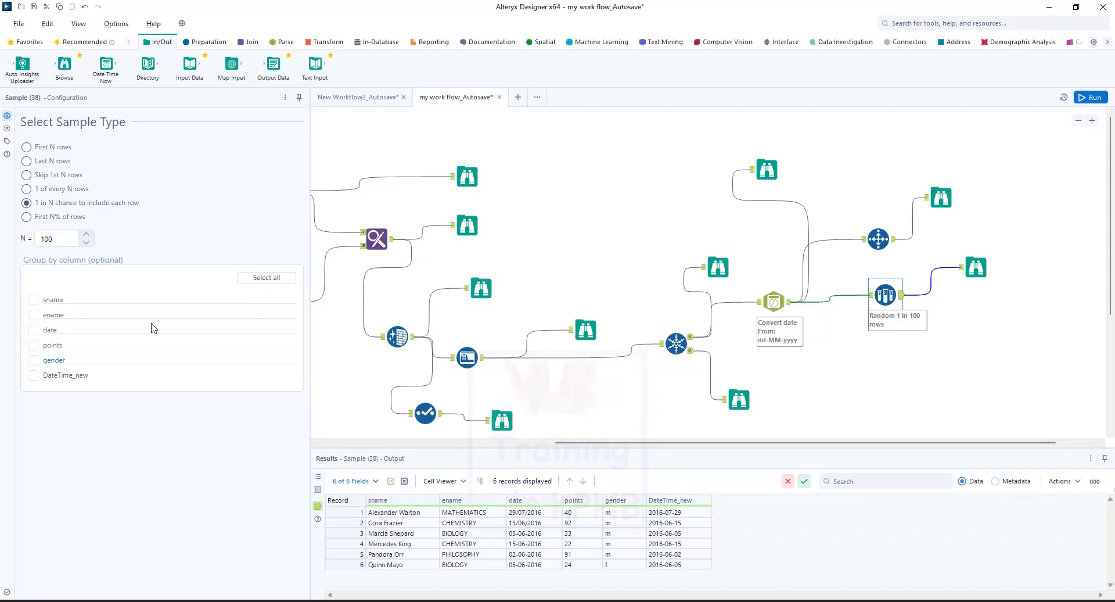
# Configure the Sample tool to return the First N% of rows with N = 50
pyautogui.click(27, 216)
pyautogui.click(58, 243)
pyautogui.moveTo(64, 244); pyautogui.dragTo(43, 243)
pyautogui.write('1')
pyautogui.press('BackSpace')
pyautogui.write('50')
# Check the DateTime tool's output, then run the workflow with the Sample tool's Browse output displayed
pyautogui.click(774, 301)
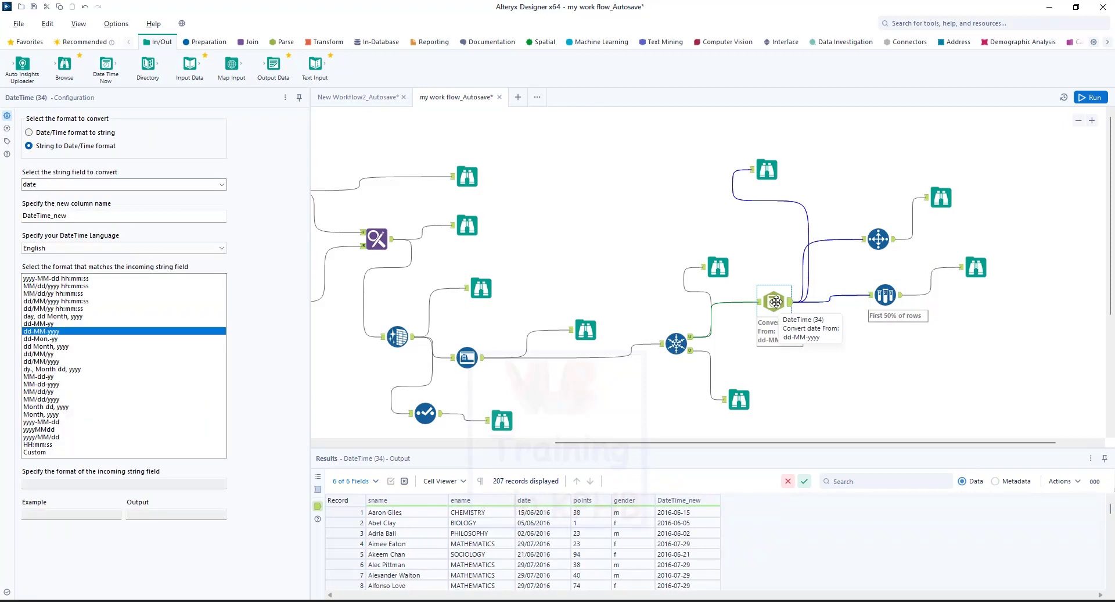
pyautogui.click(975, 268)
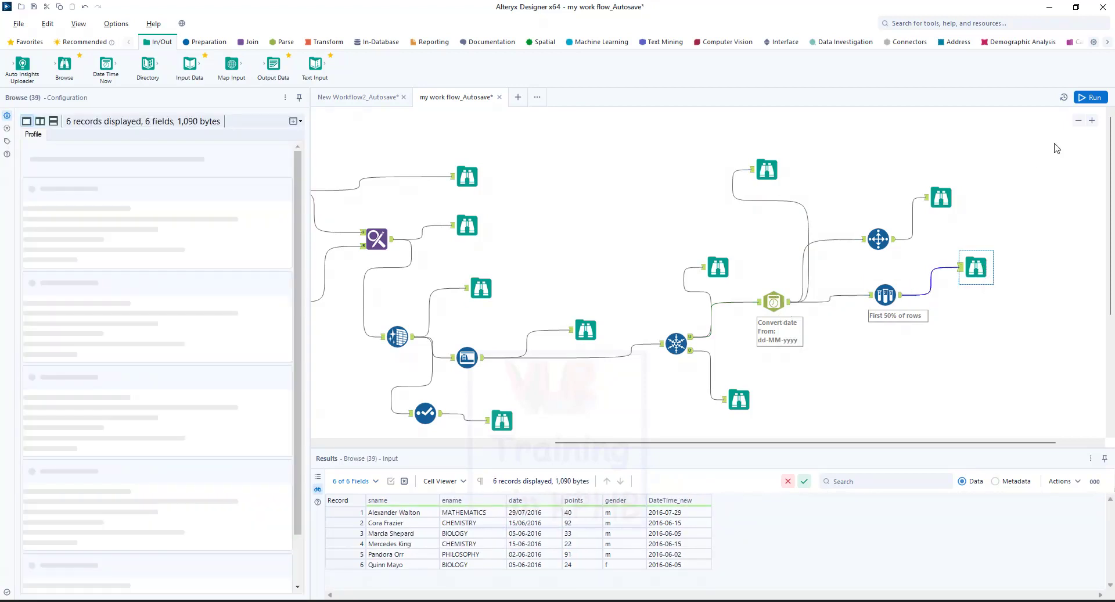
pyautogui.click(1090, 96)
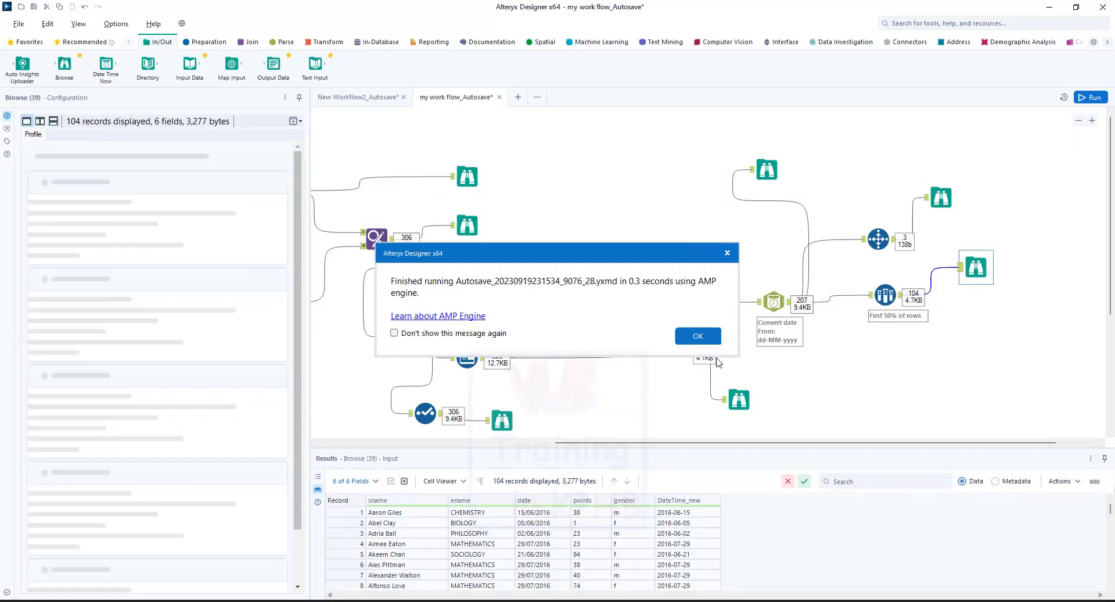
pyautogui.click(698, 334)
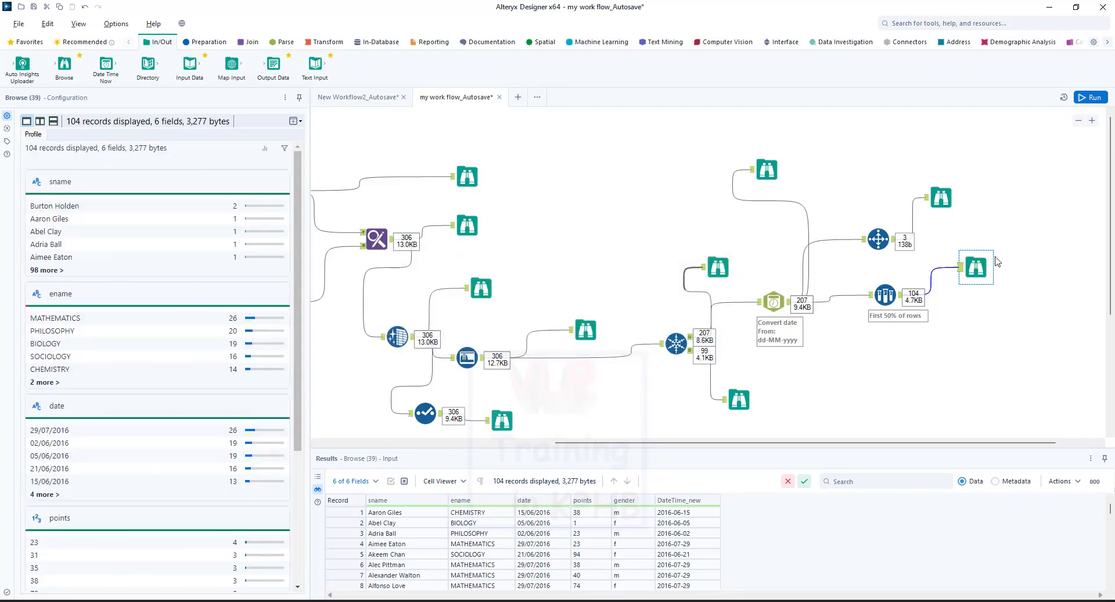
# Switch the Sample tool to First N rows with N = 50 and display the Browse output of Select Records
pyautogui.click(885, 294)
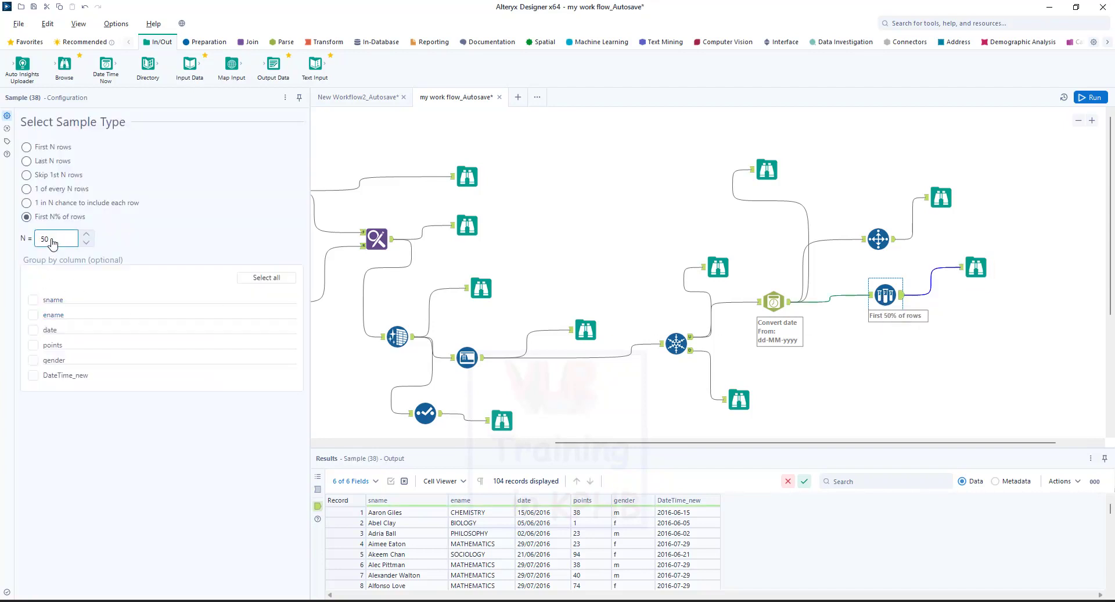
pyautogui.click(27, 148)
pyautogui.click(40, 318)
pyautogui.click(940, 199)
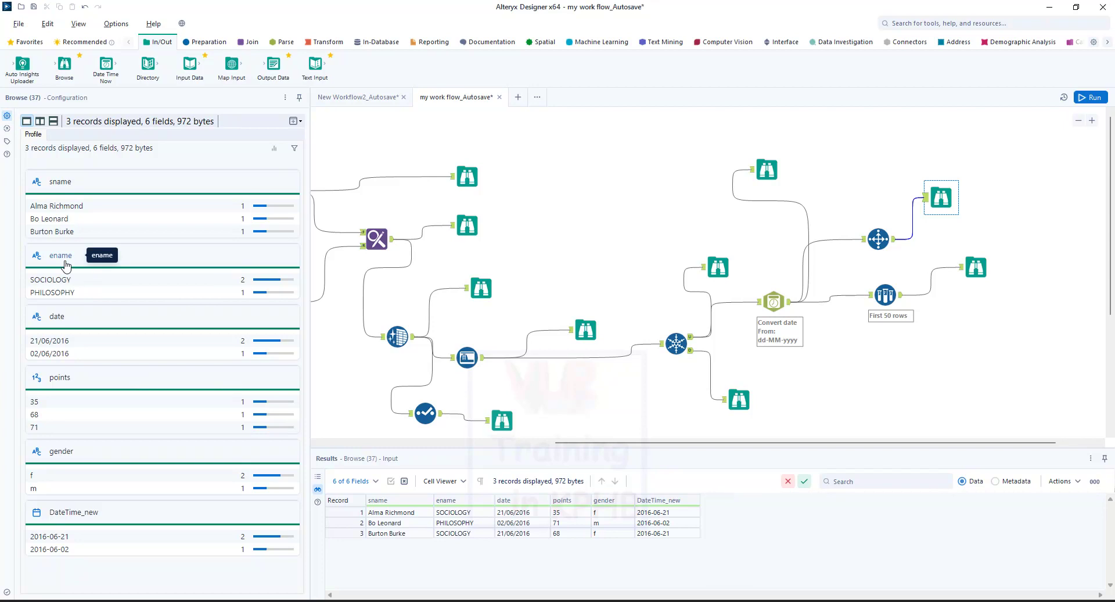
# Examine the ename field's detailed profile in the Browse tool attached to Select Records
pyautogui.click(66, 263)
pyautogui.scroll(-1, 134, 294)
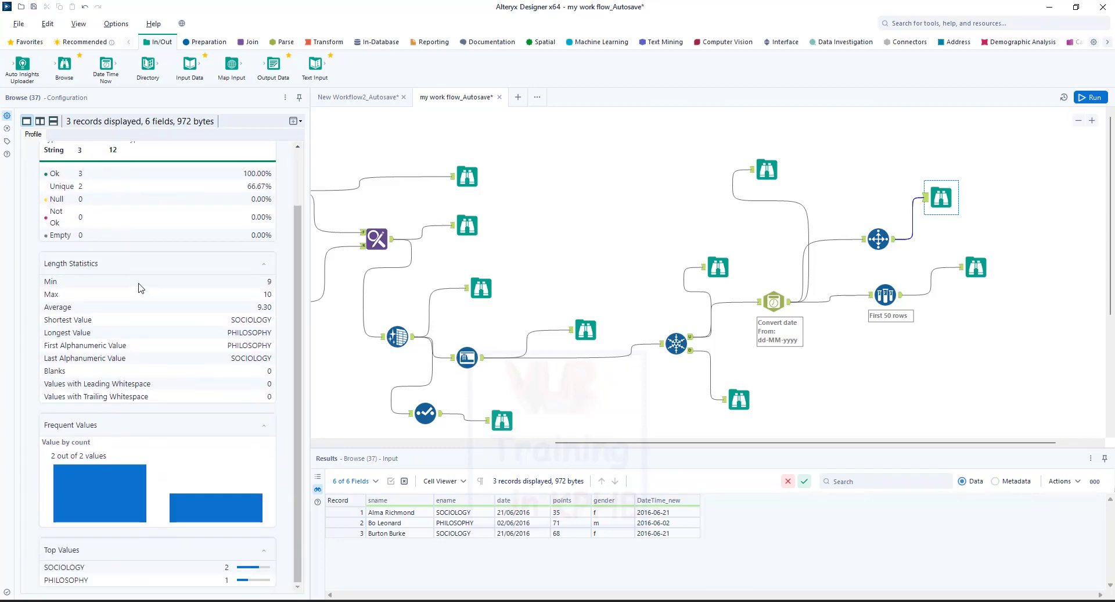
pyautogui.scroll(1, 140, 286)
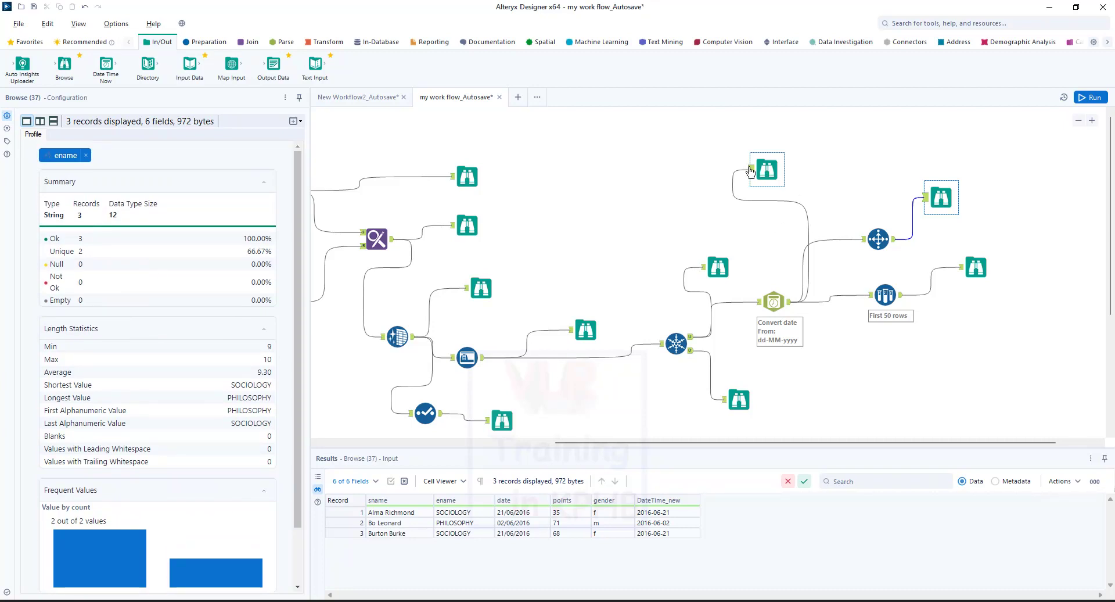
# Review the field profiles in the DateTime tool's Browse and expand the full list of distinct ename values
pyautogui.click(761, 166)
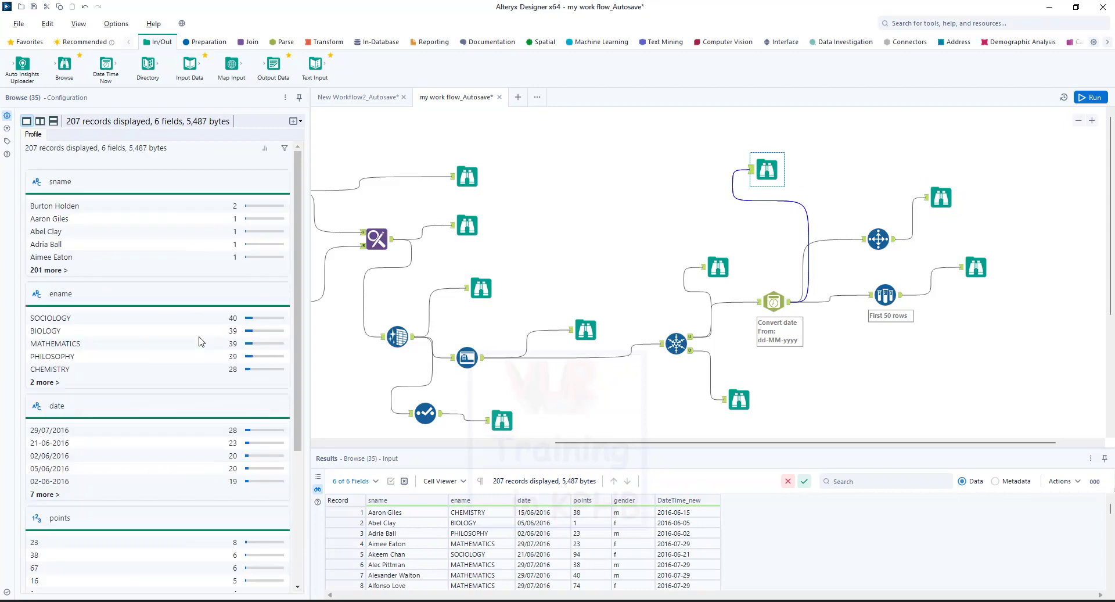
pyautogui.scroll(-1, 172, 398)
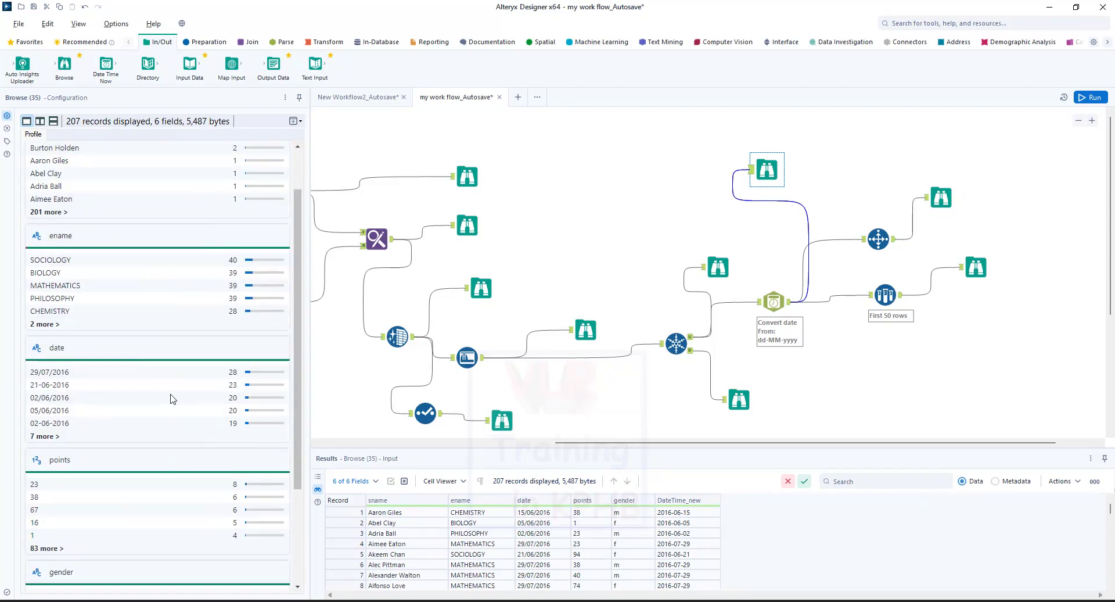
pyautogui.scroll(-3, 171, 399)
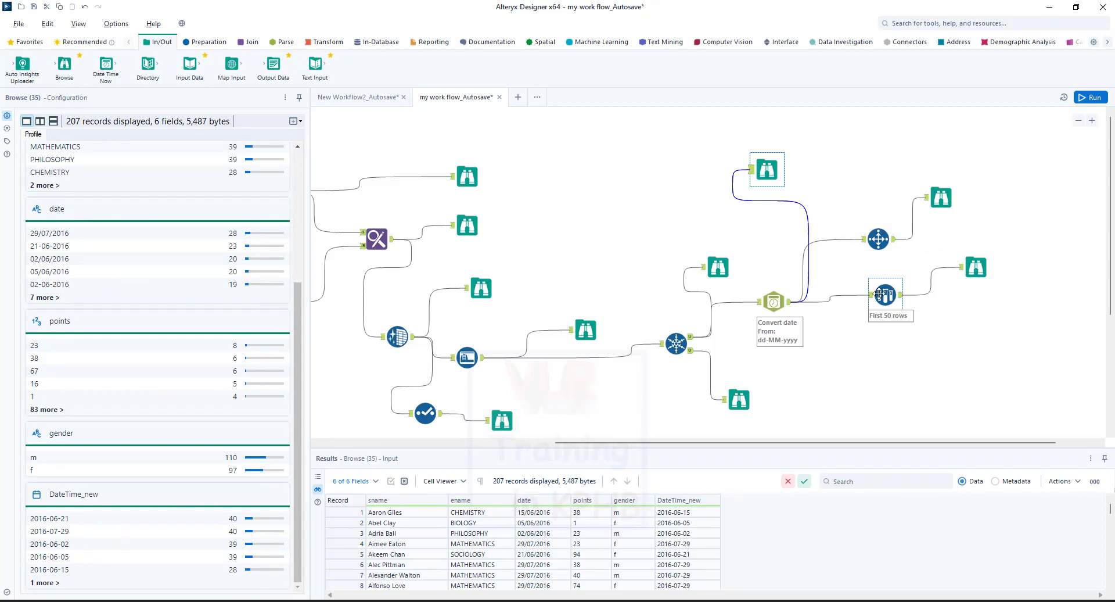
pyautogui.click(784, 305)
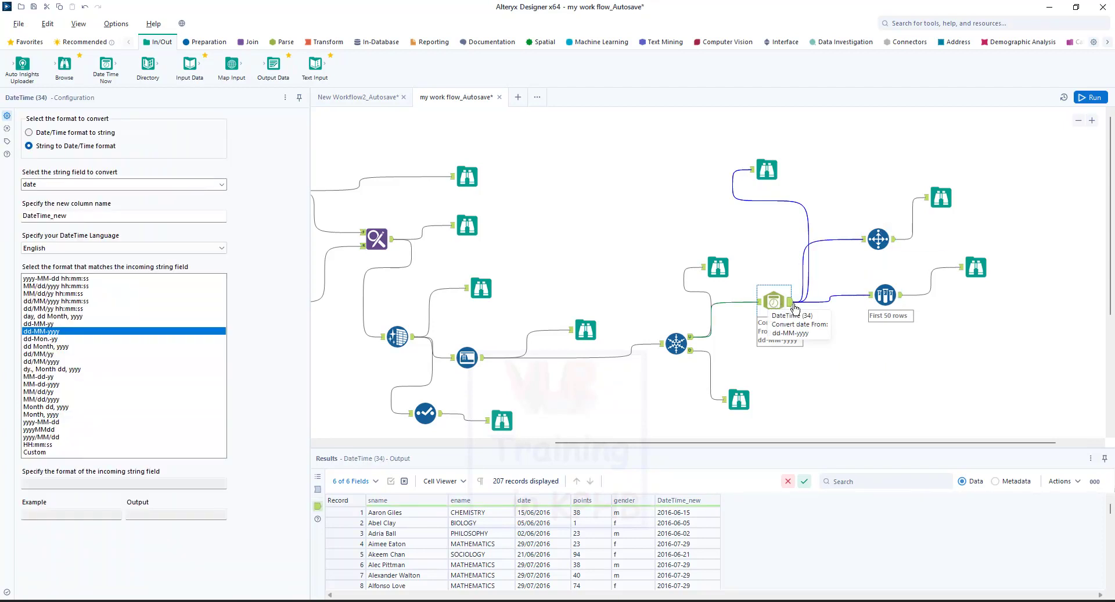
pyautogui.click(770, 169)
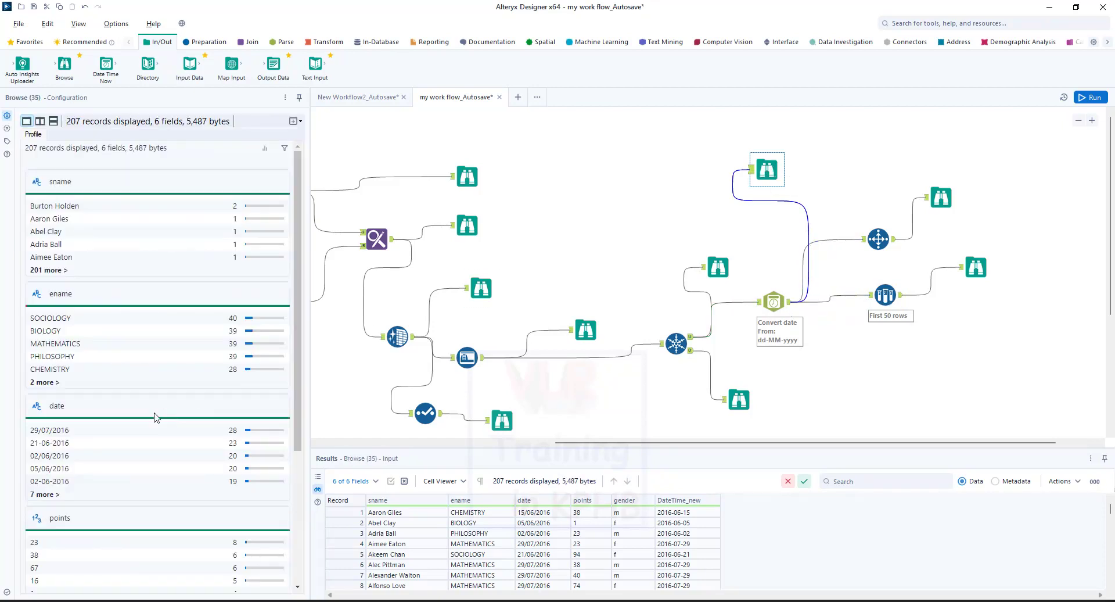
pyautogui.scroll(-5, 156, 417)
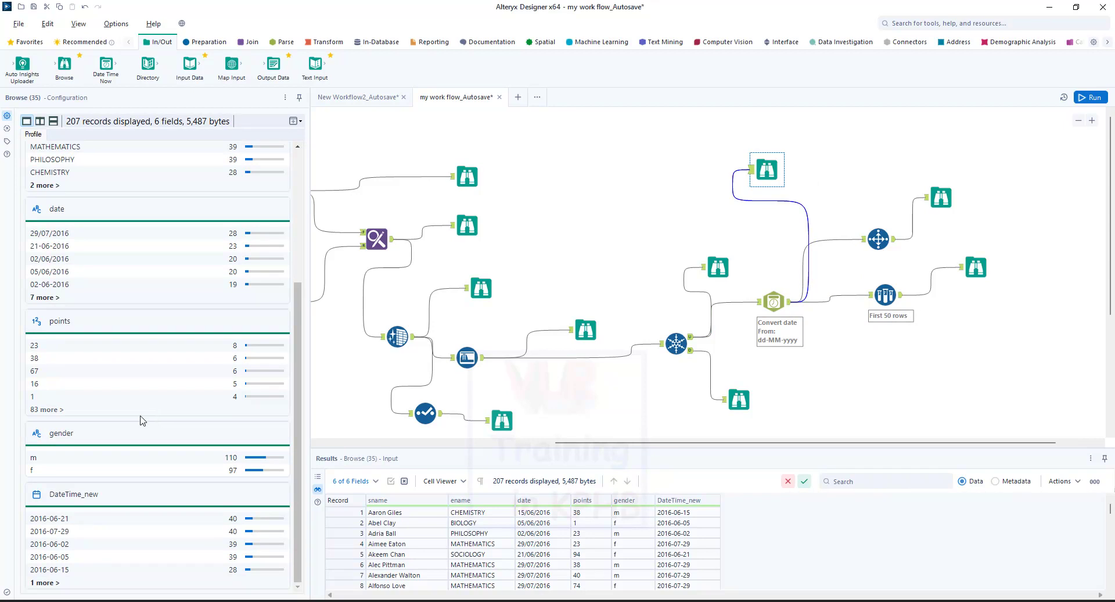
pyautogui.scroll(3, 101, 418)
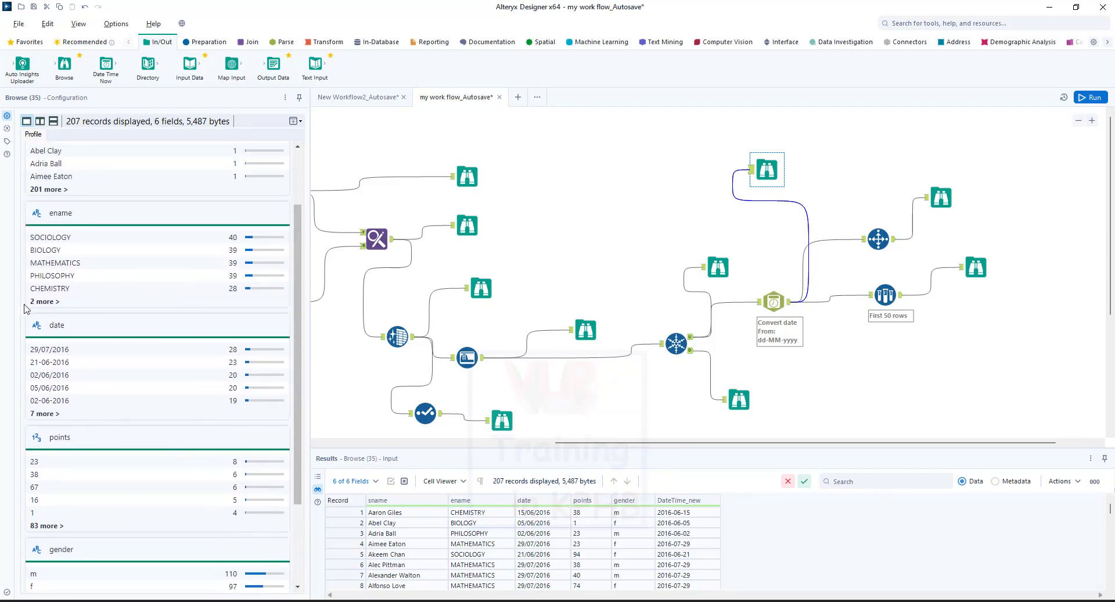
pyautogui.click(45, 301)
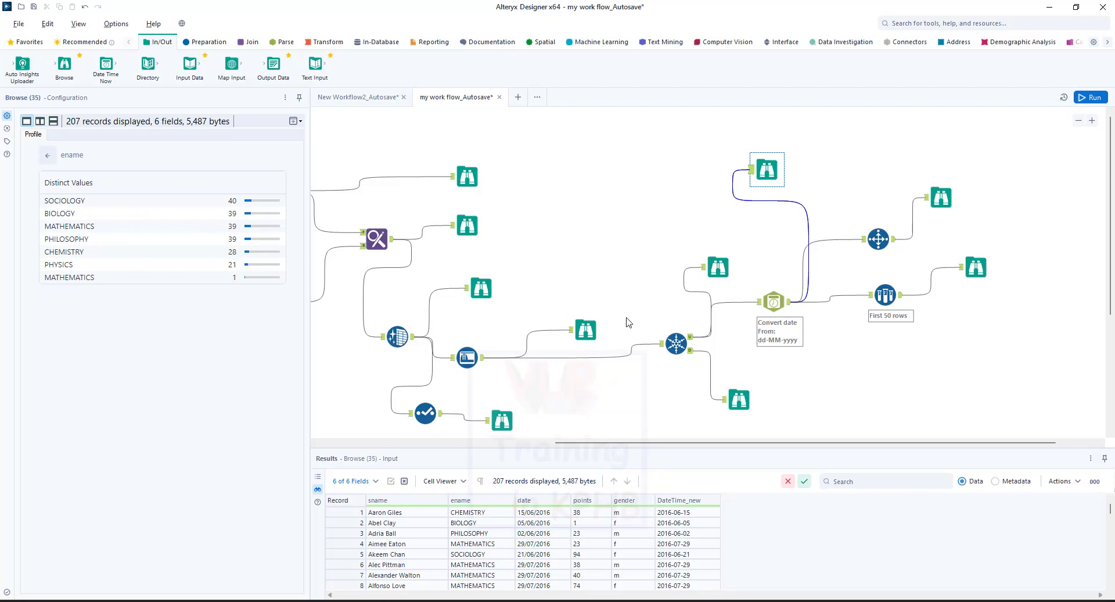
# Set N to 4 for the Sample tool's First N rows grouped by ename, and rerun the workflow
pyautogui.click(884, 296)
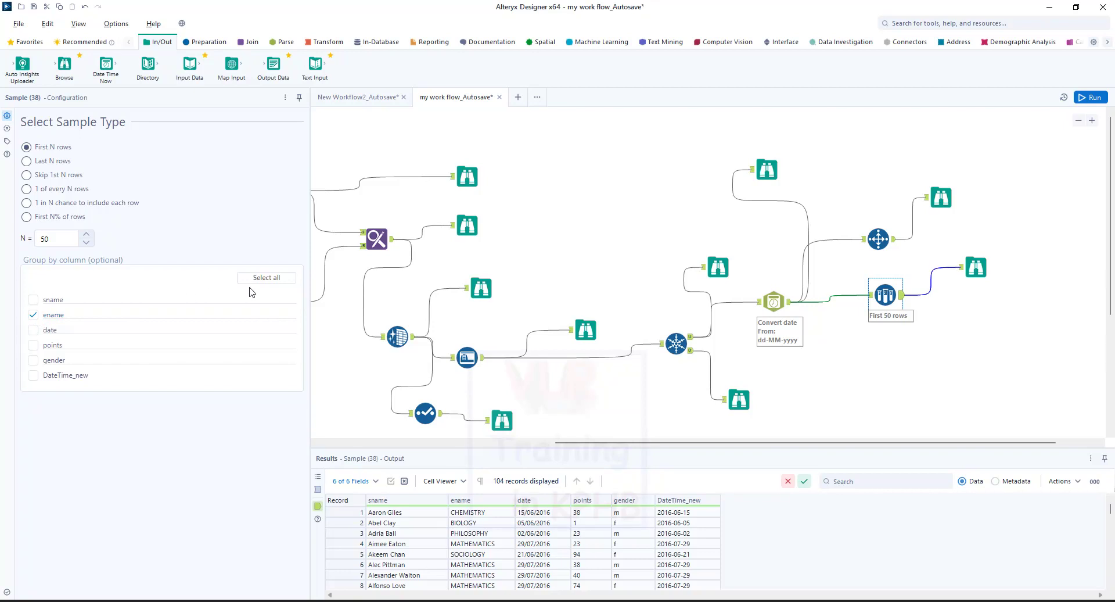
pyautogui.click(52, 243)
pyautogui.doubleClick(53, 243)
pyautogui.click(174, 485)
pyautogui.click(54, 244)
pyautogui.doubleClick(45, 250)
pyautogui.write('4')
pyautogui.click(1090, 98)
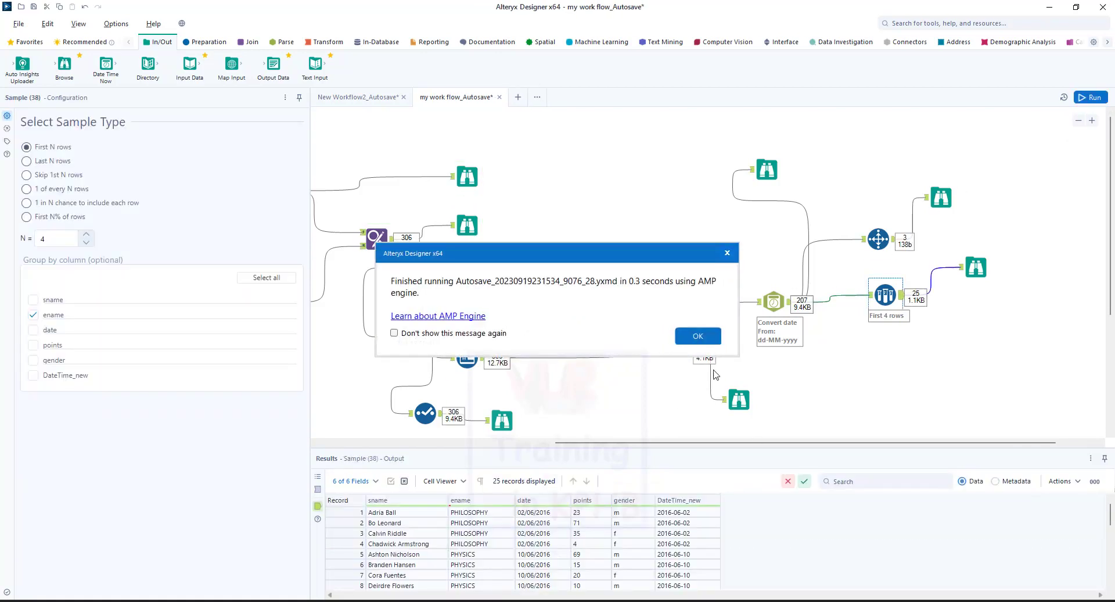
pyautogui.click(700, 336)
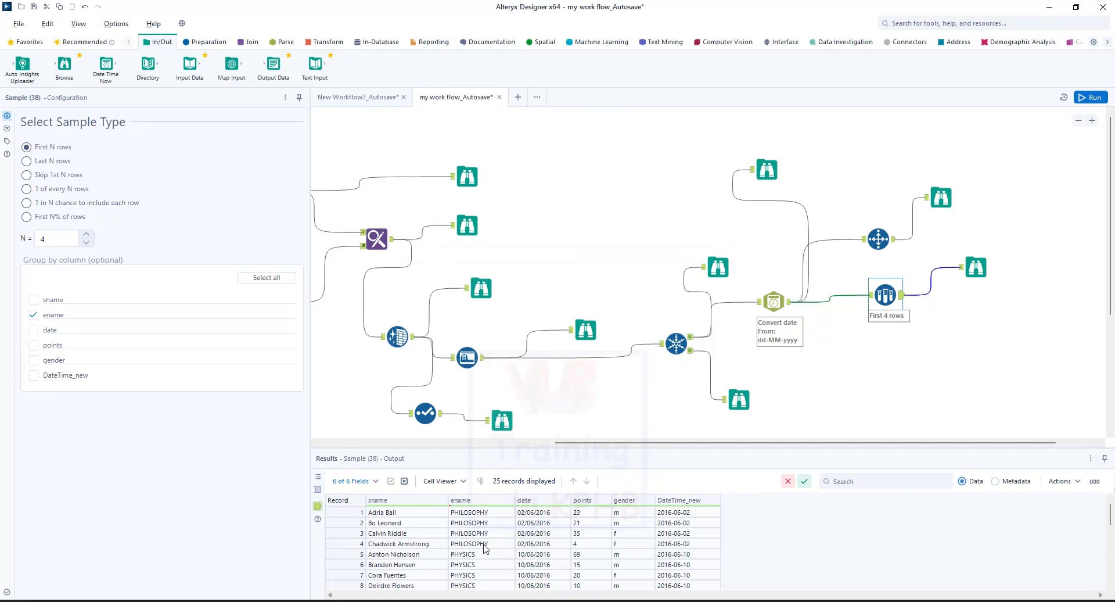
# Examine the Sample tool's output rows to check how many records each ename group returns
pyautogui.scroll(-3, 481, 553)
pyautogui.scroll(1, 500, 546)
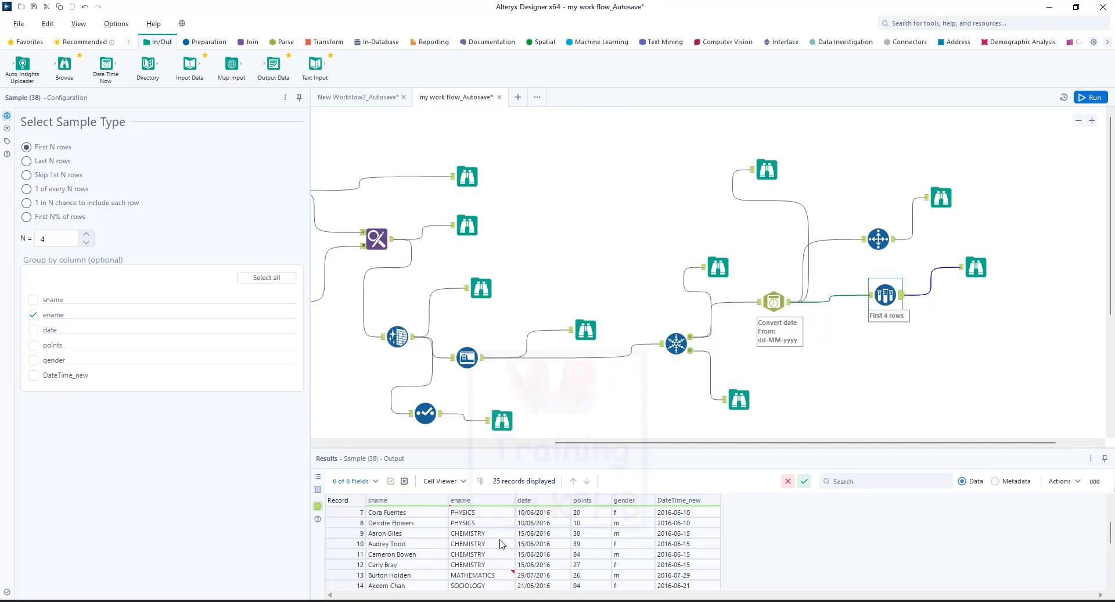
pyautogui.scroll(-1, 500, 560)
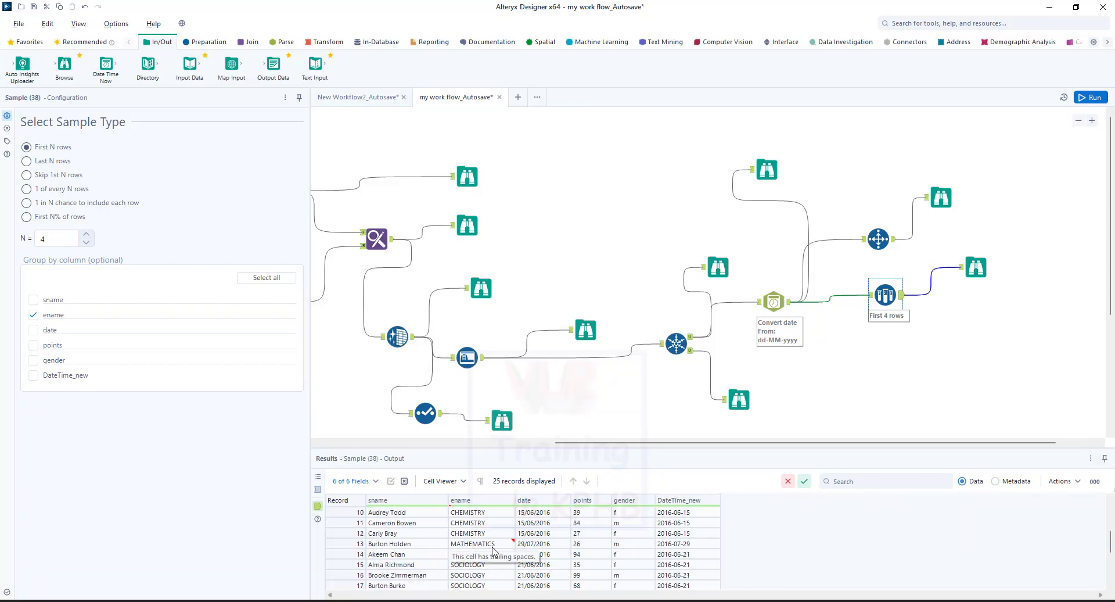
pyautogui.scroll(3, 491, 546)
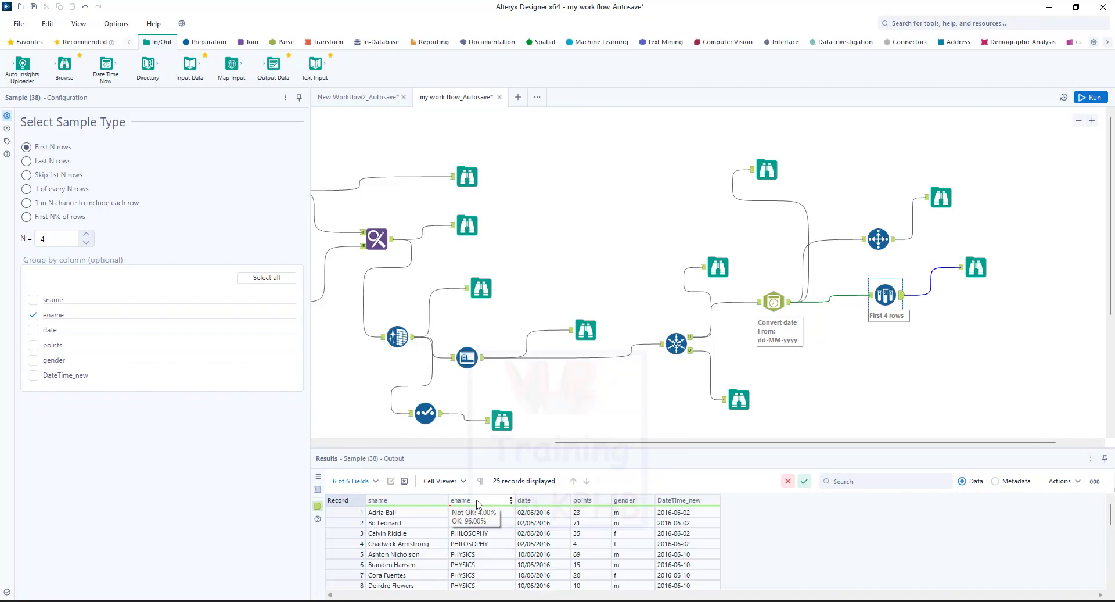
pyautogui.scroll(-6, 505, 540)
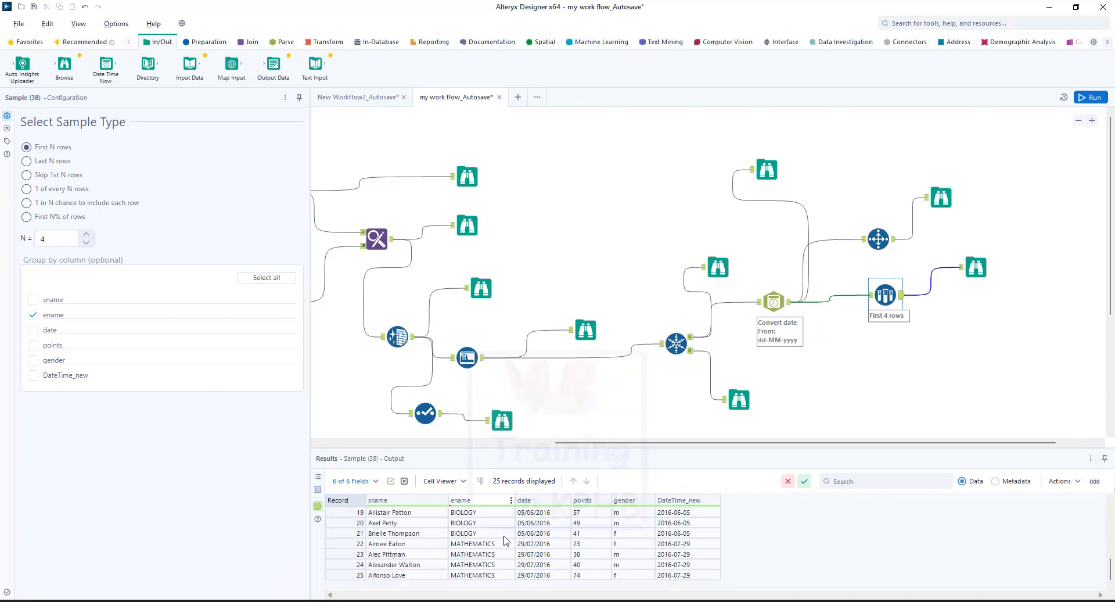
pyautogui.scroll(1, 499, 544)
pyautogui.scroll(2, 496, 548)
pyautogui.scroll(-3, 499, 543)
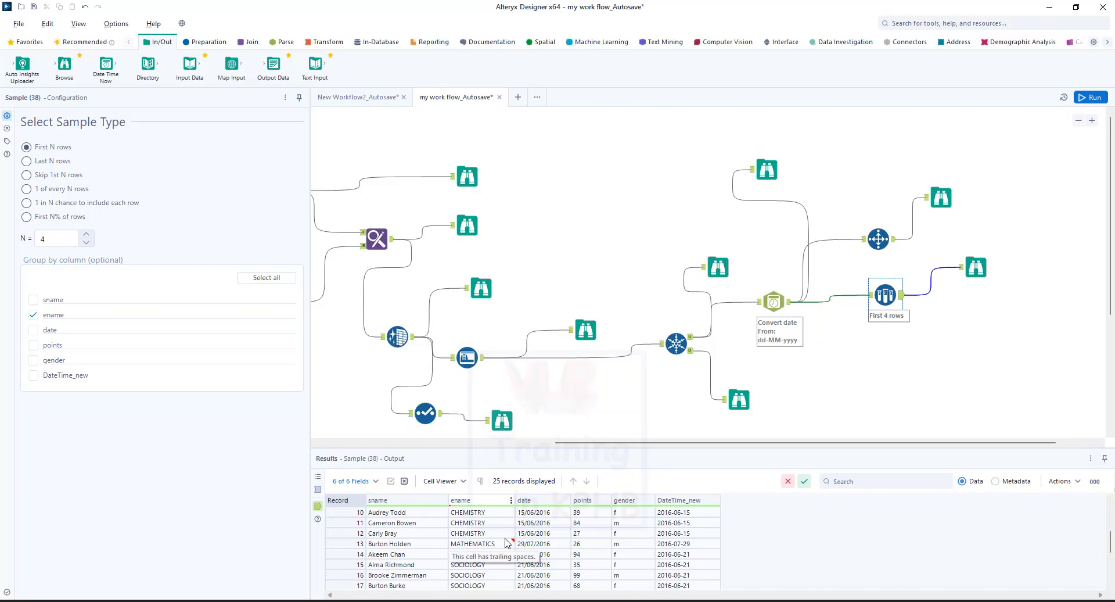
pyautogui.scroll(3, 506, 543)
pyautogui.click(507, 544)
pyautogui.scroll(-3, 511, 549)
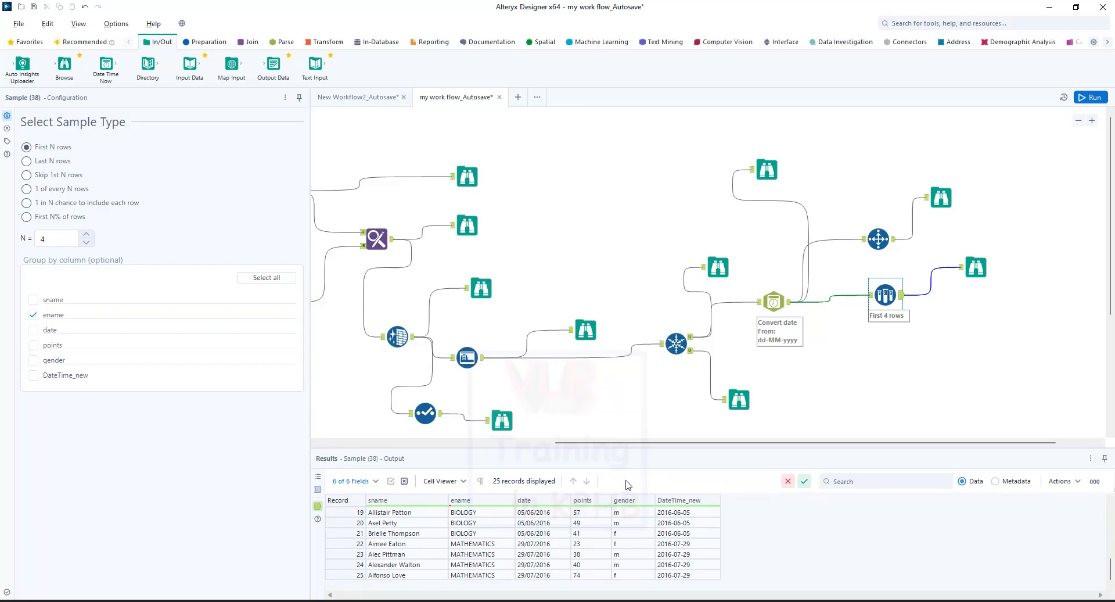
# Check the record counts of all distinct ename values in the Browse attached to the DateTime tool
pyautogui.click(54, 240)
pyautogui.doubleClick(54, 240)
pyautogui.click(887, 298)
pyautogui.click(773, 301)
pyautogui.click(767, 169)
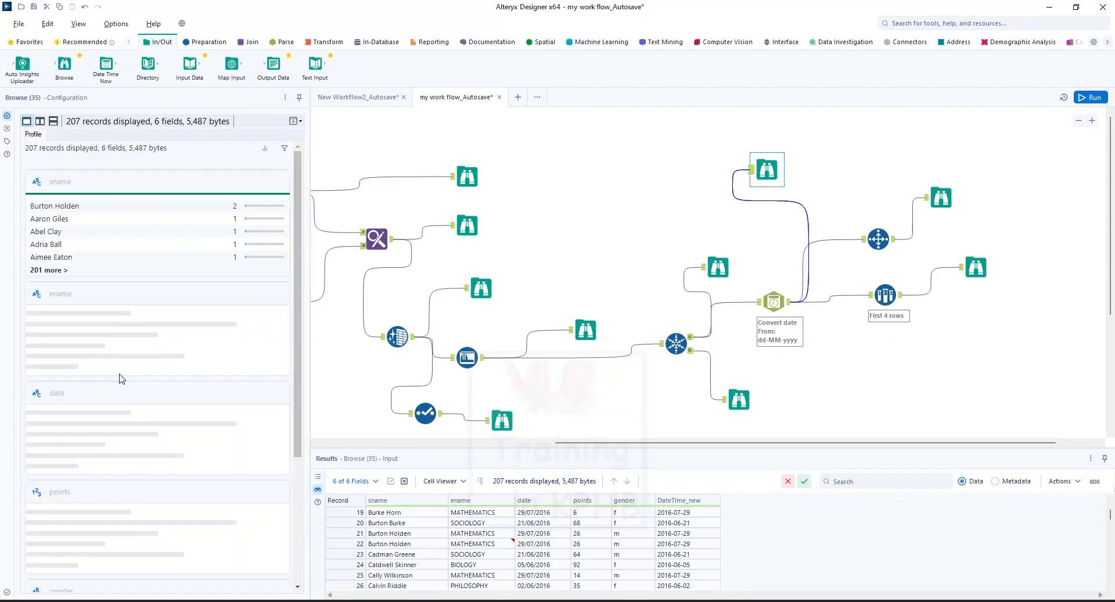
pyautogui.click(59, 296)
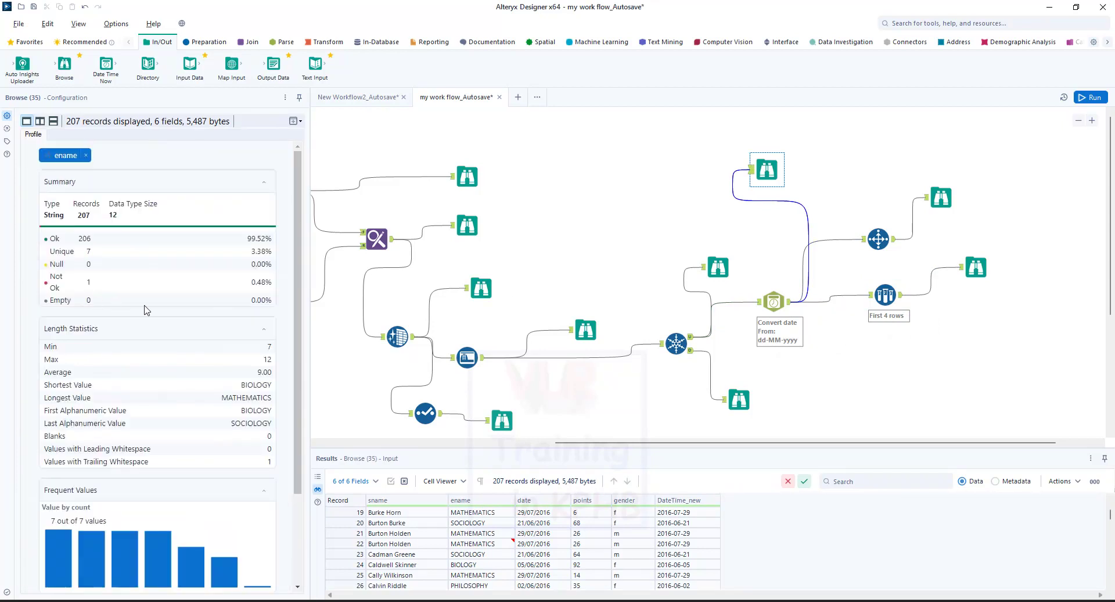
pyautogui.scroll(-2, 168, 341)
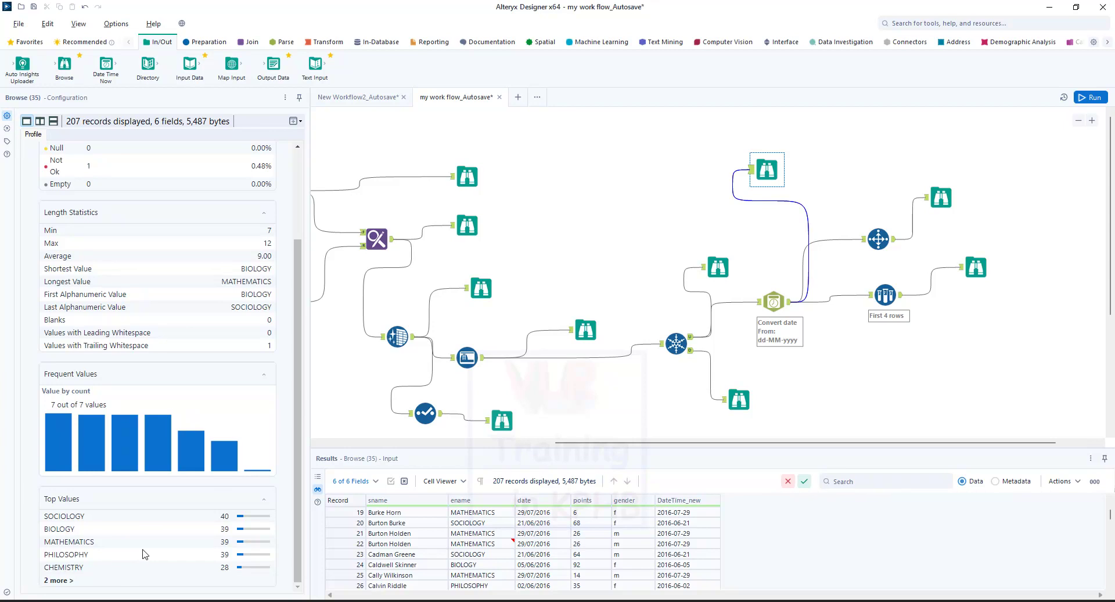
pyautogui.click(66, 580)
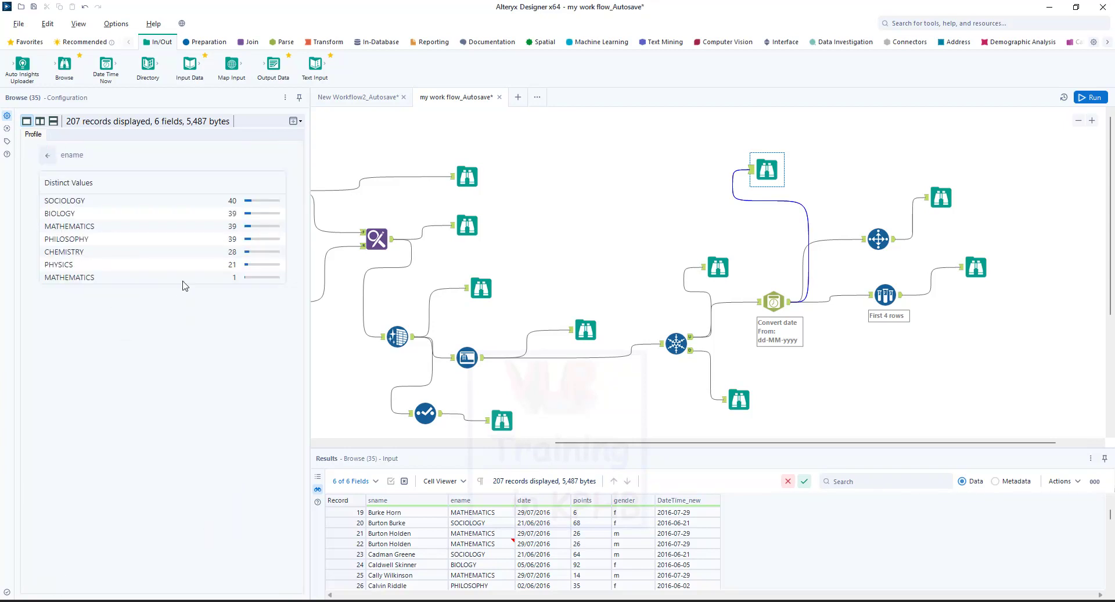
pyautogui.moveTo(62, 277); pyautogui.dragTo(109, 279)
pyautogui.moveTo(238, 277); pyautogui.dragTo(202, 276)
pyautogui.moveTo(54, 264); pyautogui.dragTo(97, 266)
pyautogui.doubleClick(61, 264)
pyautogui.moveTo(236, 264); pyautogui.dragTo(233, 265)
# Set the Sample tool's N to 25, rerun the workflow and review the grouped output rows
pyautogui.click(885, 294)
pyautogui.moveTo(53, 238); pyautogui.dragTo(20, 238)
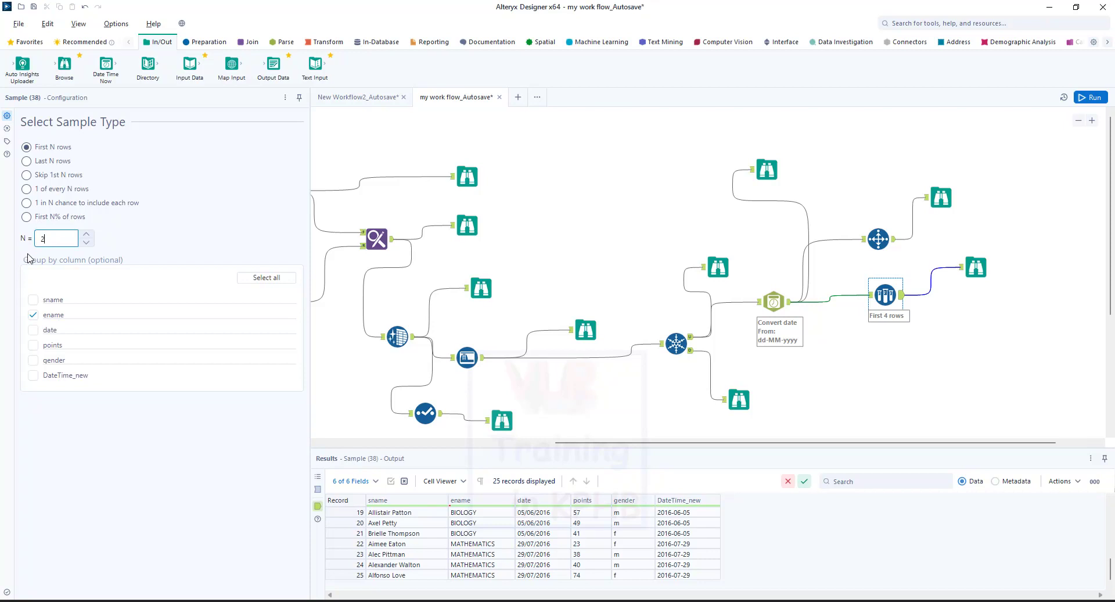
pyautogui.click(1092, 99)
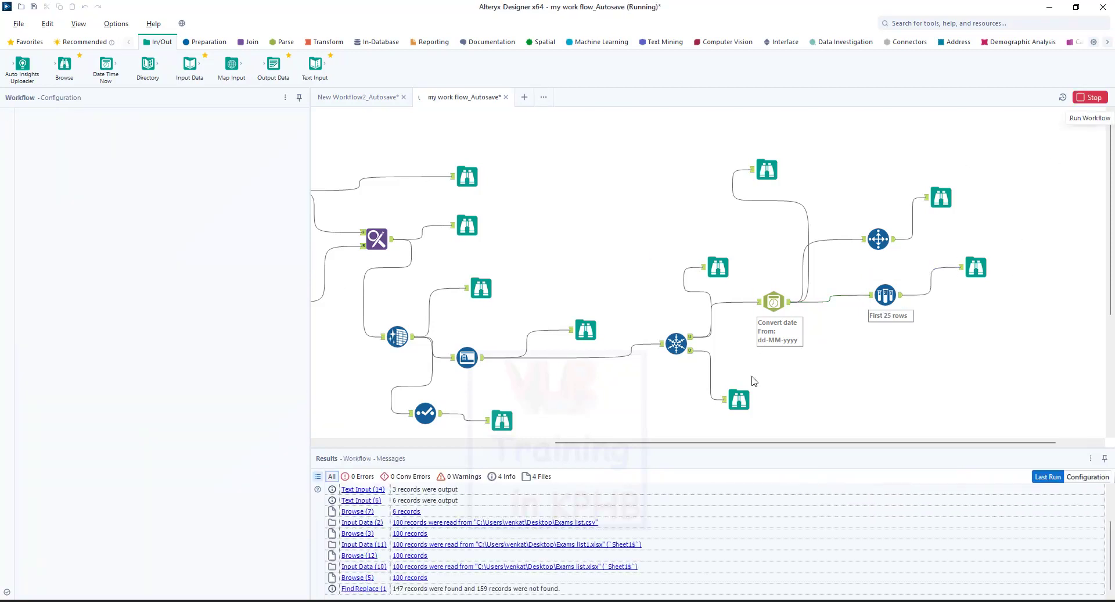
pyautogui.press('Return')
pyautogui.scroll(-6, 553, 552)
pyautogui.scroll(-20, 553, 551)
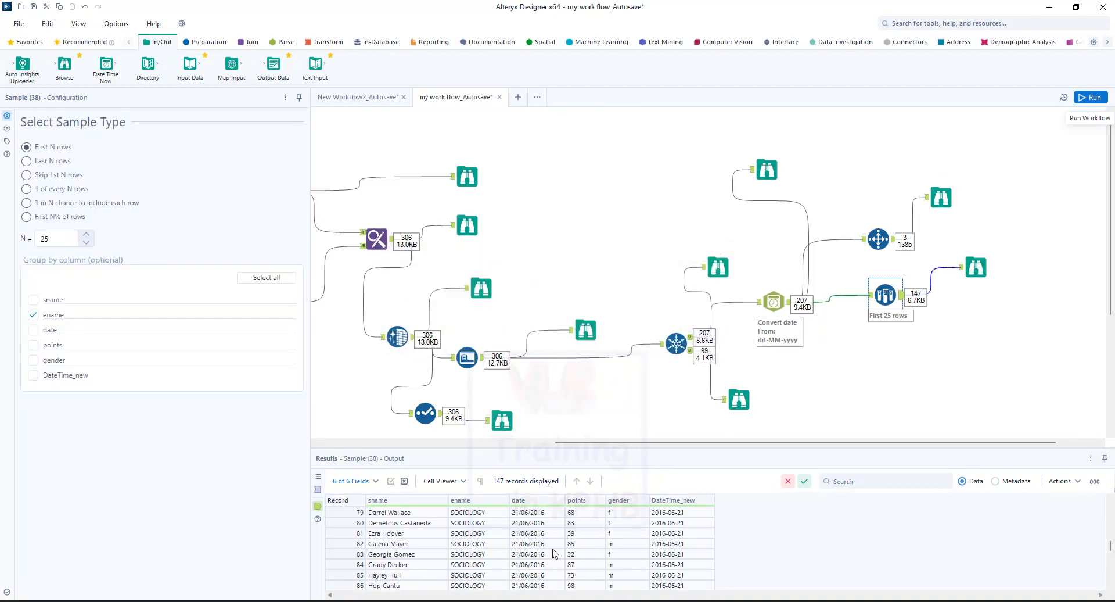
pyautogui.scroll(-5, 553, 552)
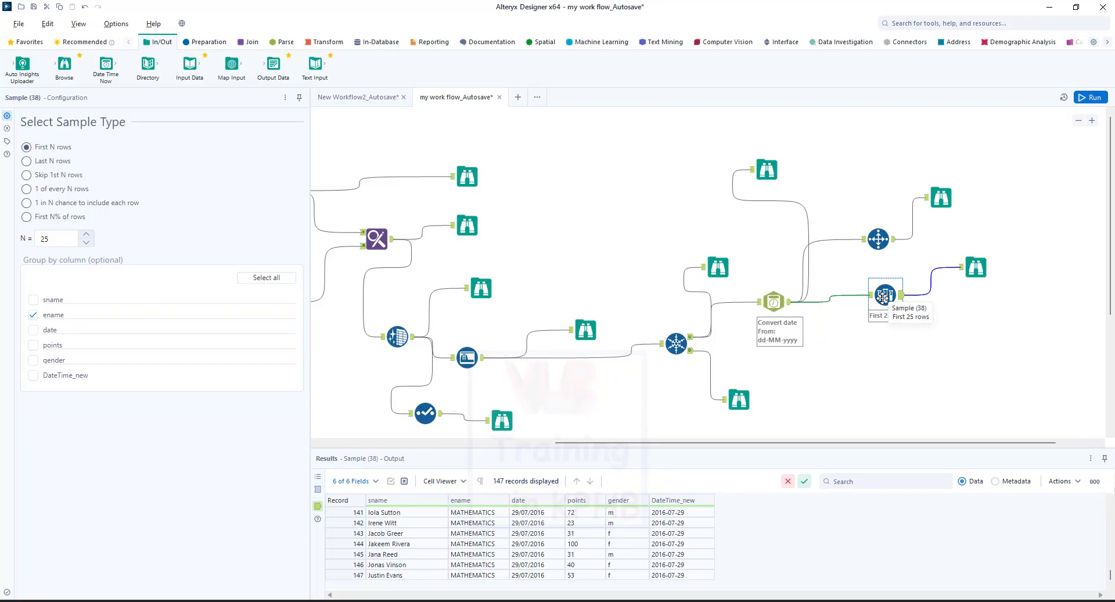
# Compare the Select Records and Sample tools, ending with the Sample tool's configuration and output displayed
pyautogui.click(880, 235)
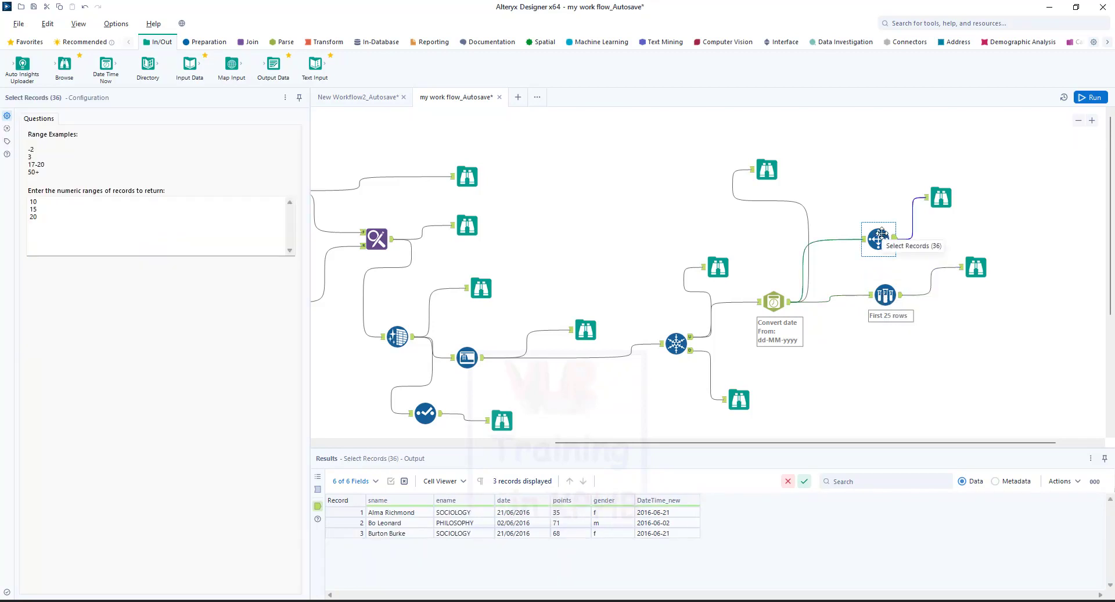
pyautogui.click(880, 281)
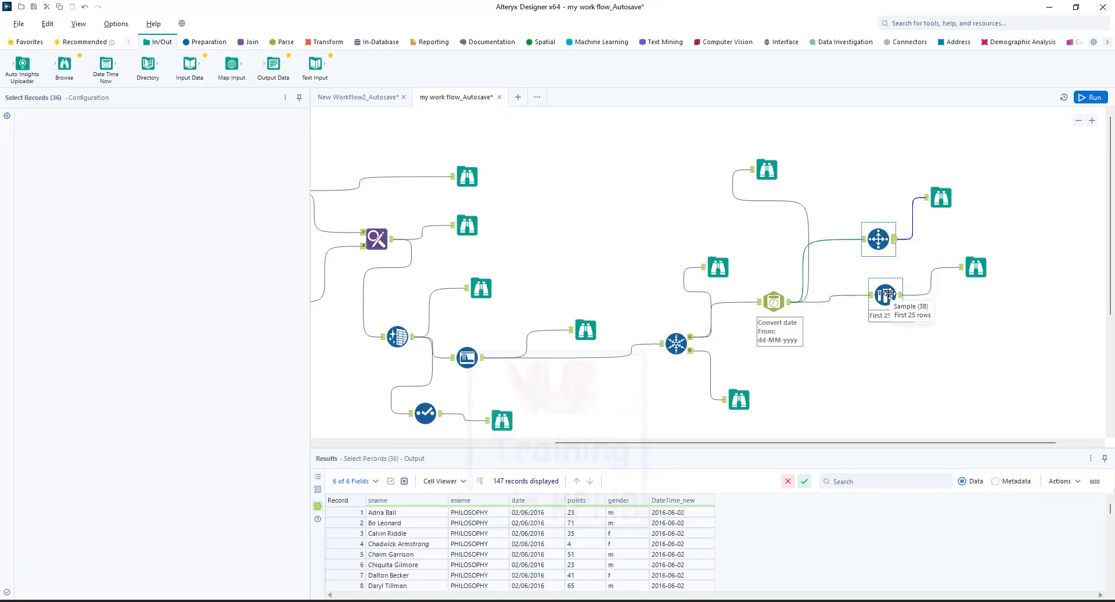
pyautogui.keyDown('ctrl'); pyautogui.click(869, 247); pyautogui.keyUp('ctrl')
pyautogui.keyDown('ctrl'); pyautogui.click(849, 252); pyautogui.keyUp('ctrl')
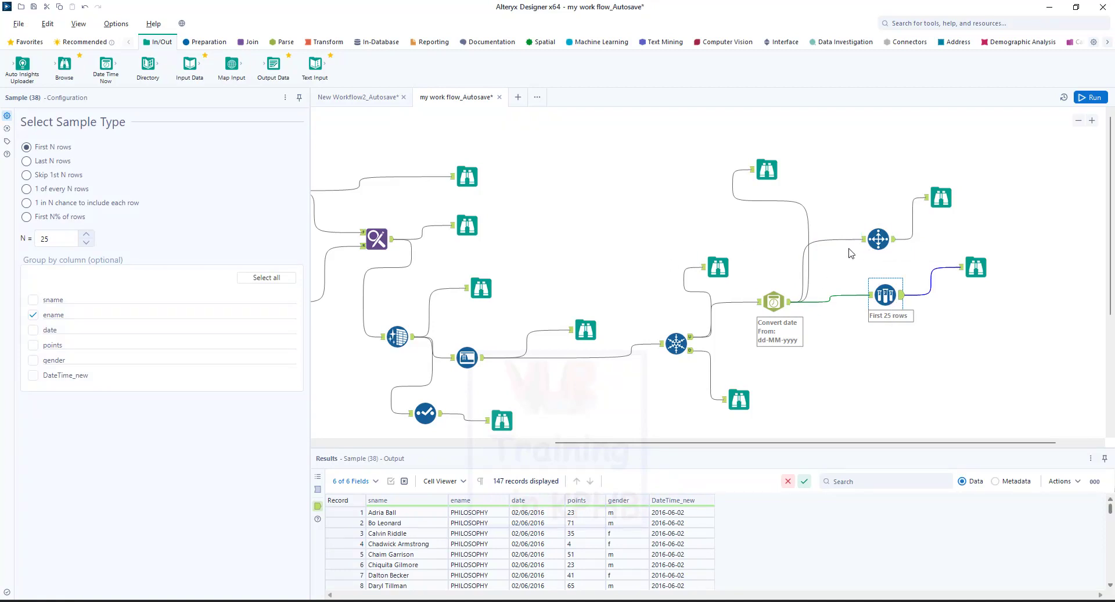